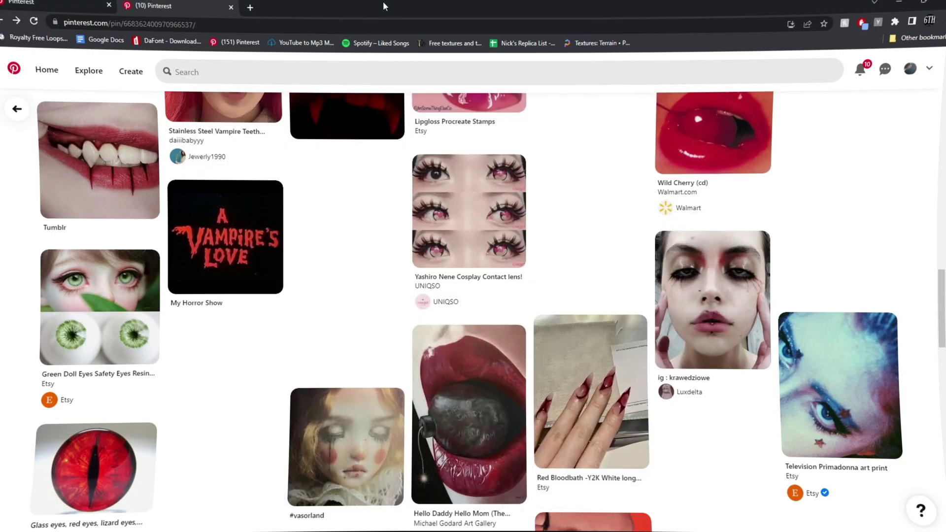
Step: Switch from the Pinterest image results to the Photopea window
{"action": "scroll", "coordinate": [312, 153], "scroll_direction": "down", "scroll_amount": 3}
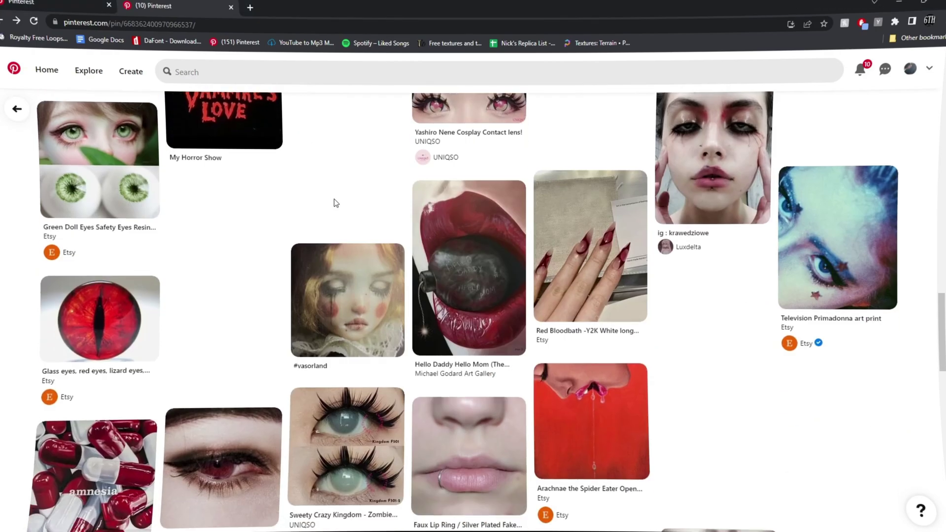
{"action": "mouse_move", "coordinate": [533, 528]}
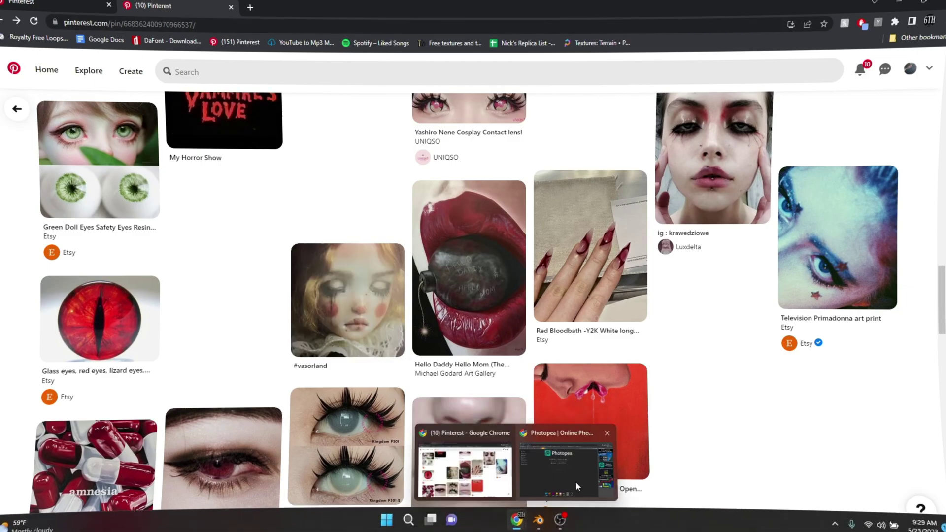
{"action": "left_click", "coordinate": [577, 485]}
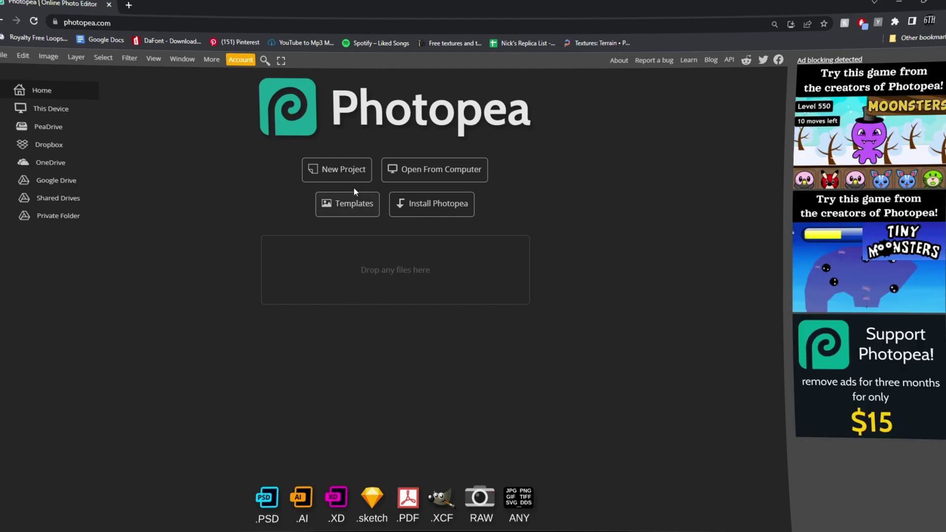
Step: Start a new project and set its width and height to 3000 pixels
{"action": "left_click", "coordinate": [348, 174]}
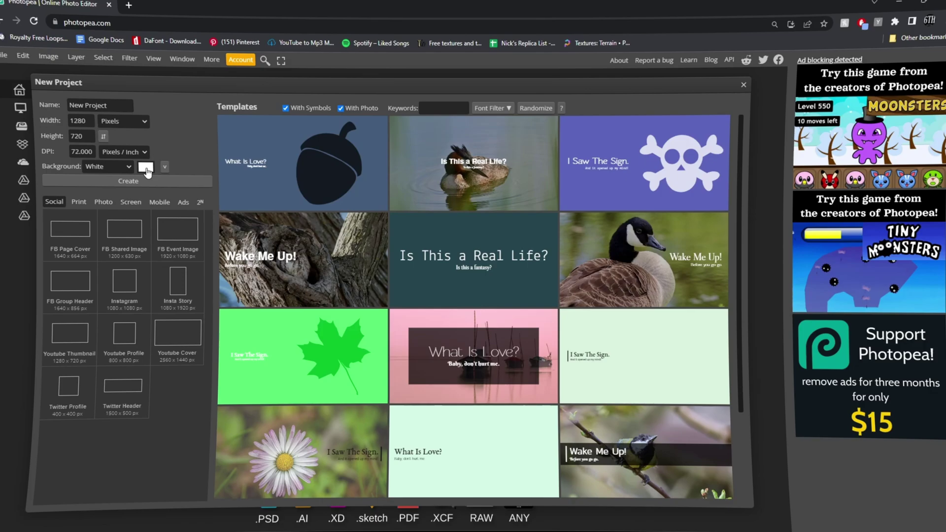
{"action": "left_click", "coordinate": [87, 121]}
{"action": "double_click", "coordinate": [87, 122]}
{"action": "type", "text": "30"}
{"action": "double_click", "coordinate": [87, 122]}
{"action": "double_click", "coordinate": [90, 135]}
{"action": "type", "text": "3000"}
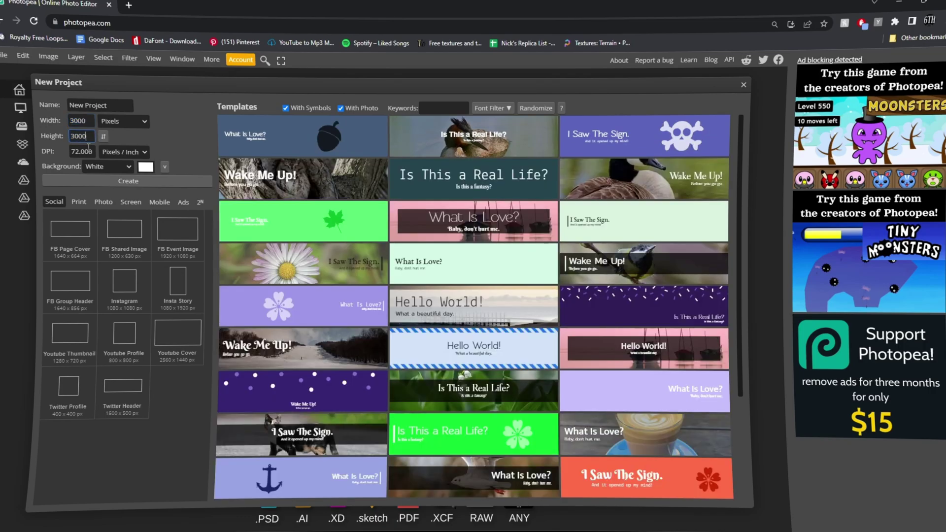
Step: Set the resolution to 300 DPI, name the project TUT and create it
{"action": "double_click", "coordinate": [90, 151]}
{"action": "type", "text": "300"}
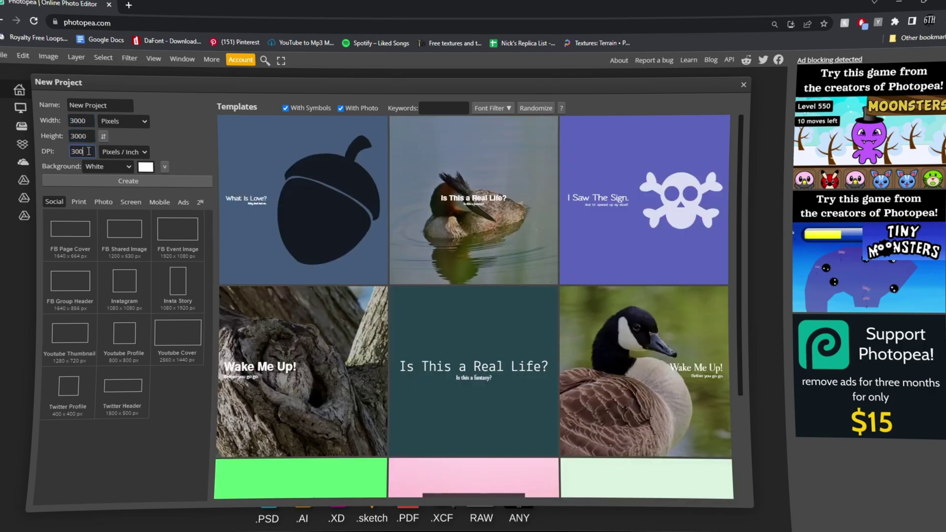
{"action": "left_click", "coordinate": [163, 127]}
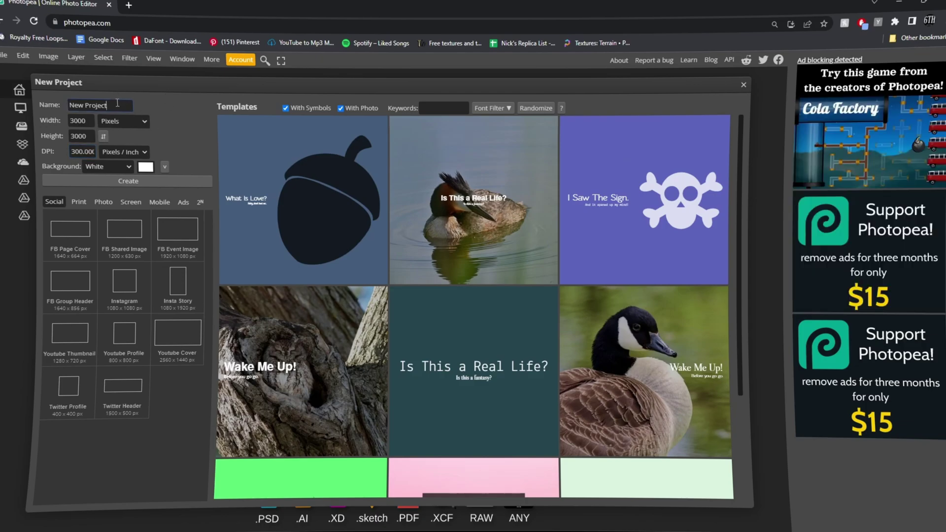
{"action": "triple_click", "coordinate": [121, 104]}
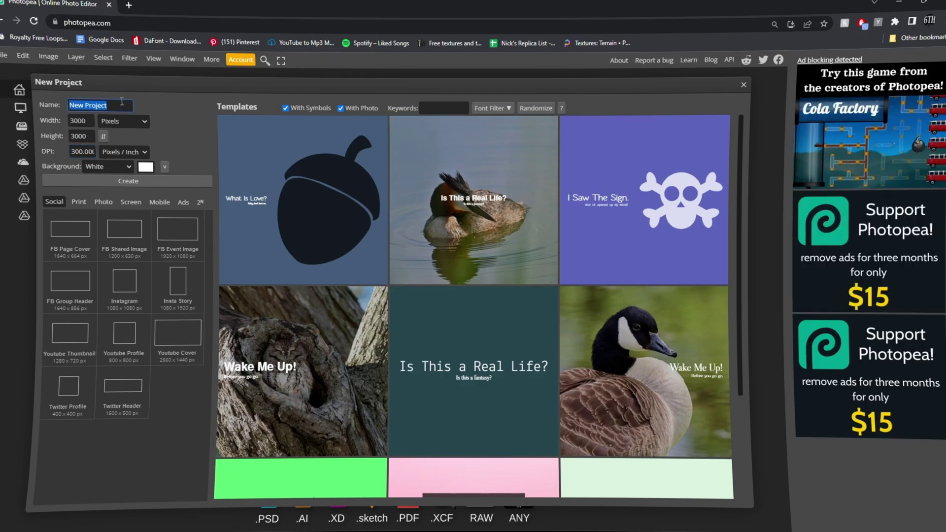
{"action": "type", "text": "TUT"}
{"action": "left_click", "coordinate": [150, 182]}
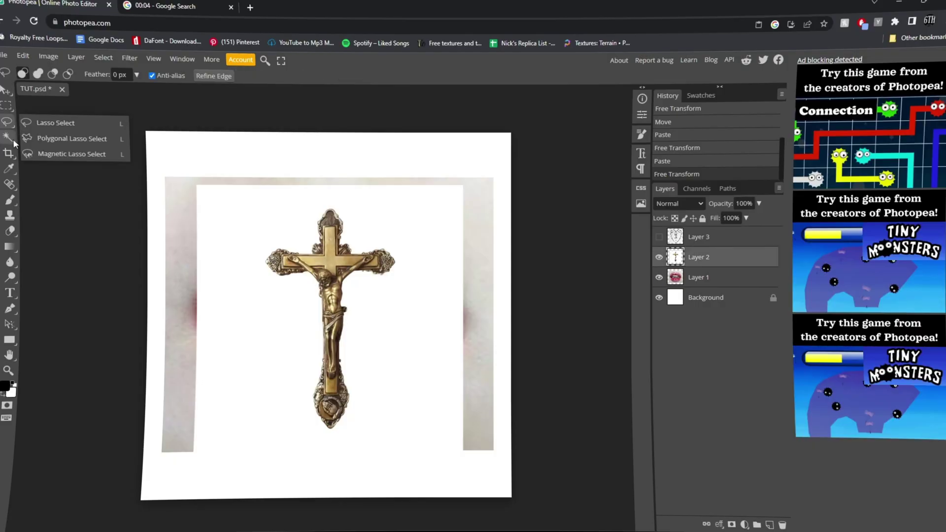
Step: Remove the white background around the crucifix on Layer 2 with the Magic Wand and clear the selection
{"action": "left_click", "coordinate": [13, 139]}
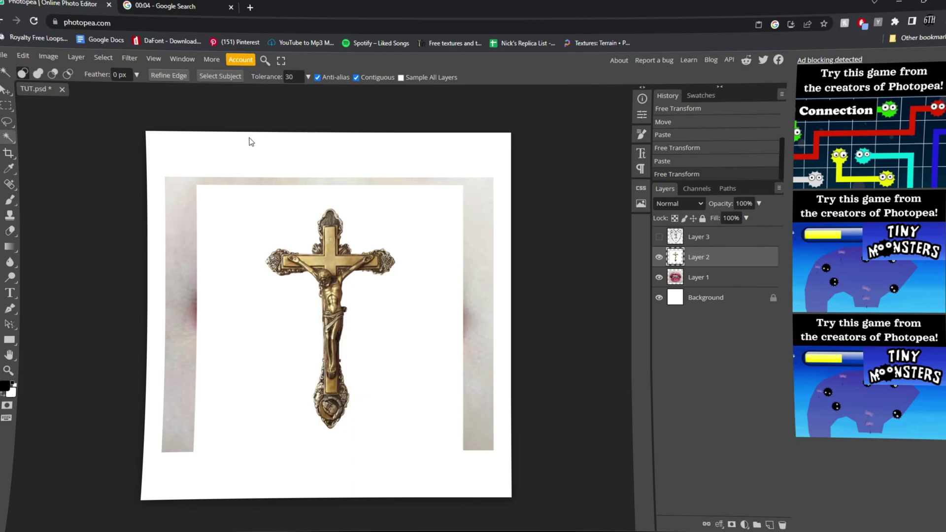
{"action": "left_click", "coordinate": [292, 219]}
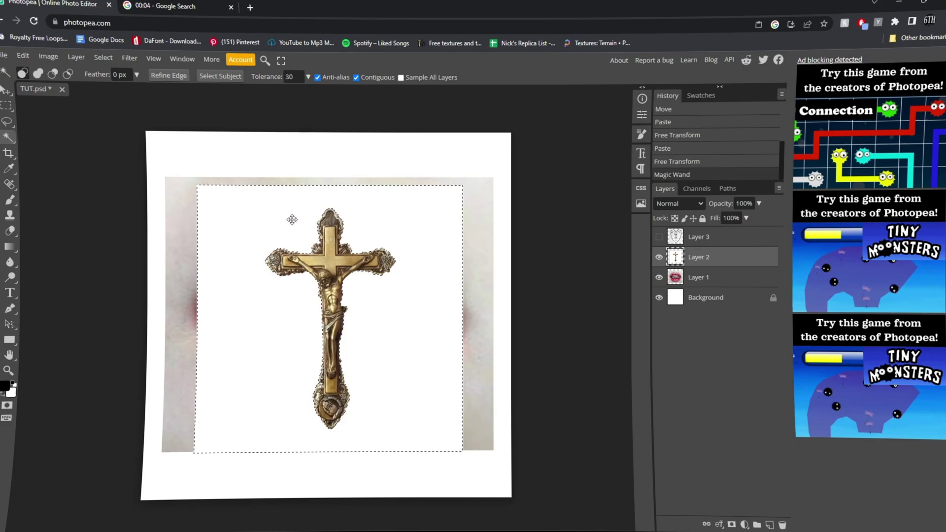
{"action": "key", "text": "Delete"}
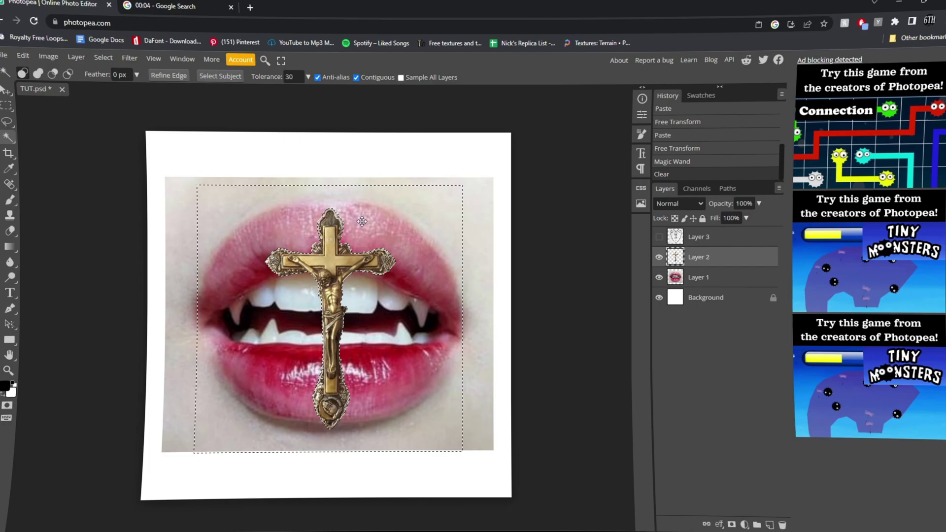
{"action": "key", "text": "ctrl+d"}
{"action": "scroll", "coordinate": [361, 297], "scroll_direction": "down", "scroll_amount": 2}
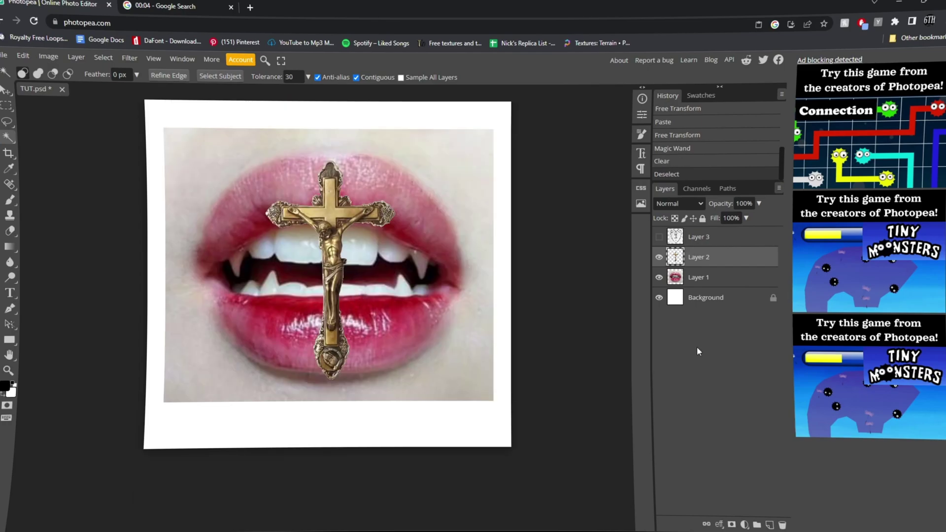
{"action": "left_click", "coordinate": [386, 200]}
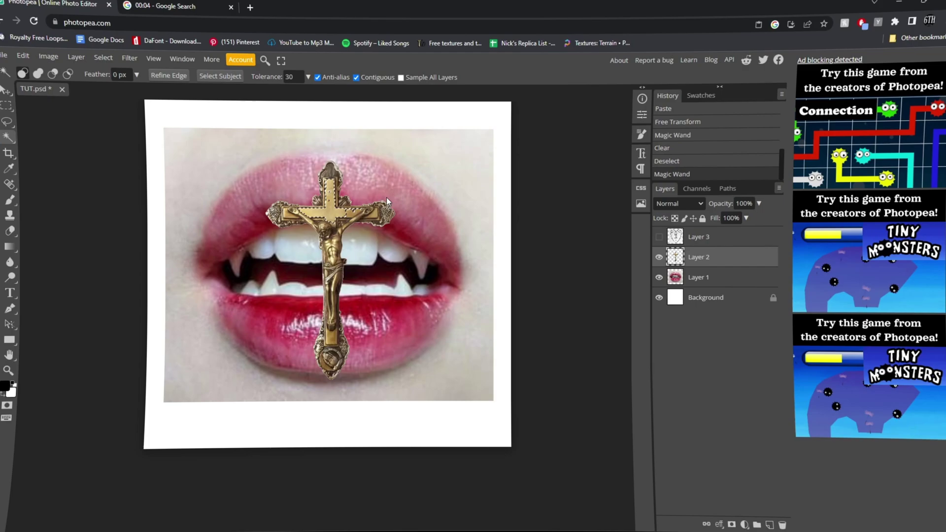
{"action": "key", "text": "ctrl+d"}
Step: Reposition the crucifix over the open mouth with the Move tool and Free Transform
{"action": "key", "text": "v"}
{"action": "scroll", "coordinate": [332, 225], "scroll_direction": "up", "scroll_amount": 5}
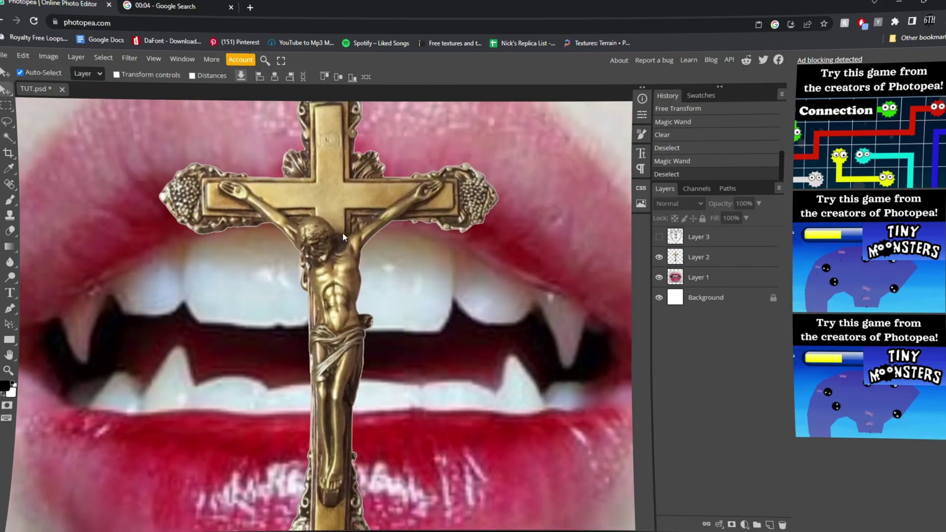
{"action": "left_click", "coordinate": [343, 237]}
{"action": "scroll", "coordinate": [343, 236], "scroll_direction": "down", "scroll_amount": 5}
{"action": "key", "text": "ctrl+t"}
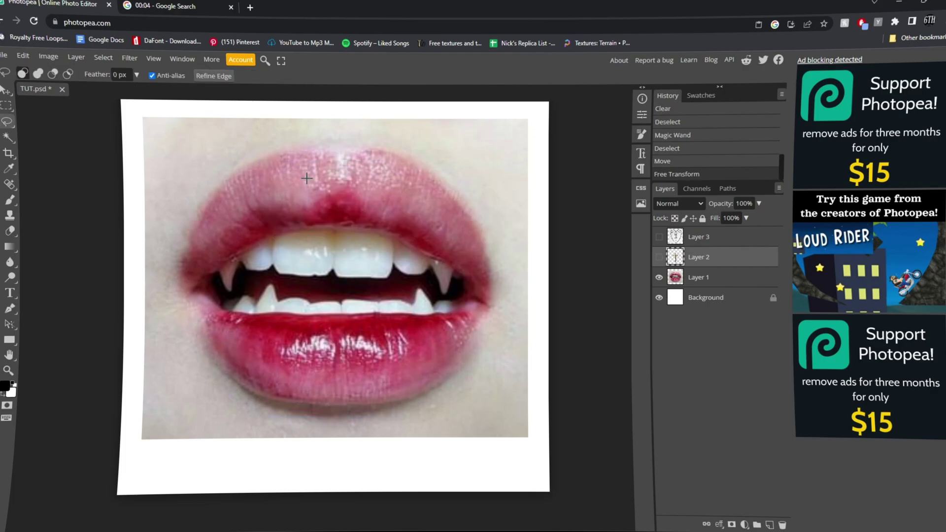
Step: Lasso the upper lip, show Layer 2 and add an inverted raster mask that hides the crucifix over that lip
{"action": "mouse_move", "coordinate": [295, 174]}
{"action": "left_mouse_down"}
{"action": "mouse_move", "coordinate": [263, 178]}
{"action": "mouse_move", "coordinate": [216, 220]}
{"action": "mouse_move", "coordinate": [210, 252]}
{"action": "mouse_move", "coordinate": [255, 246]}
{"action": "left_mouse_up"}
{"action": "mouse_move", "coordinate": [306, 229]}
{"action": "left_mouse_down"}
{"action": "mouse_move", "coordinate": [369, 231]}
{"action": "mouse_move", "coordinate": [428, 255]}
{"action": "mouse_move", "coordinate": [468, 190]}
{"action": "mouse_move", "coordinate": [382, 144]}
{"action": "left_mouse_up"}
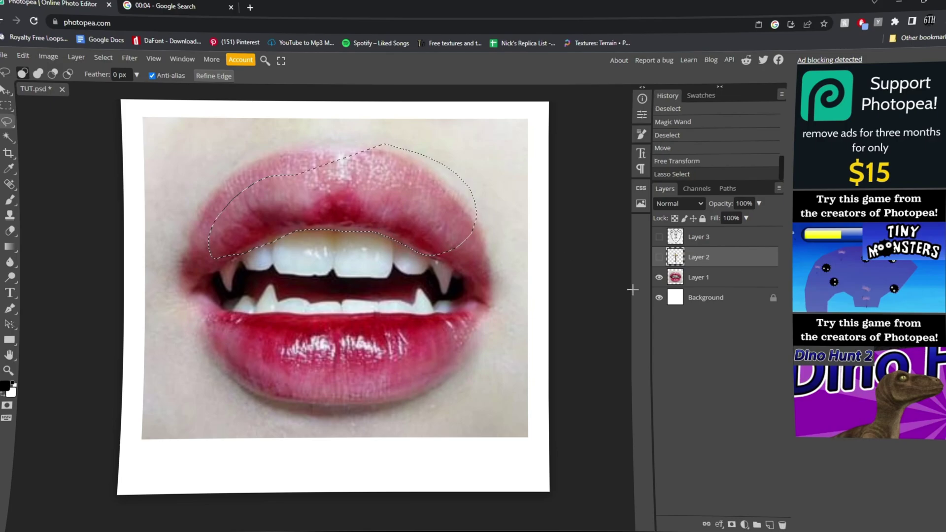
{"action": "left_click", "coordinate": [658, 257]}
{"action": "left_click", "coordinate": [731, 524]}
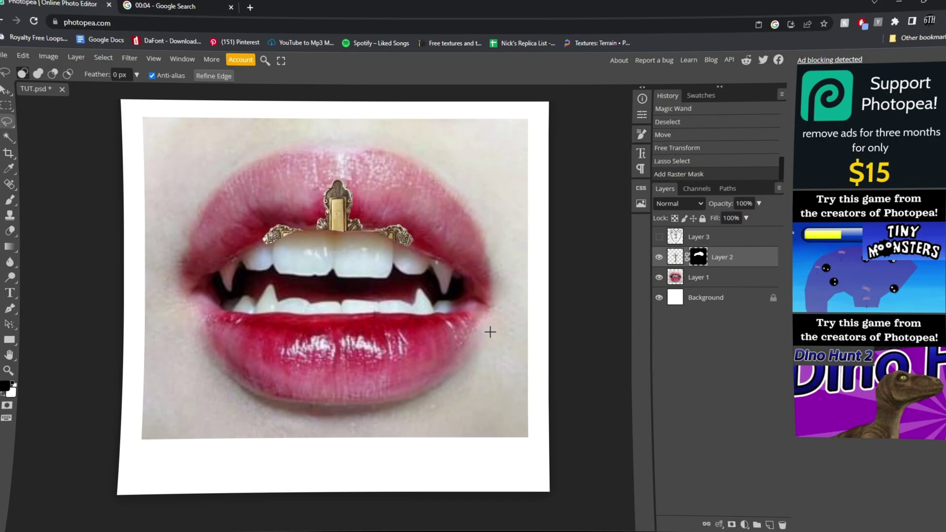
{"action": "key", "text": "ctrl+i"}
{"action": "key", "text": "b"}
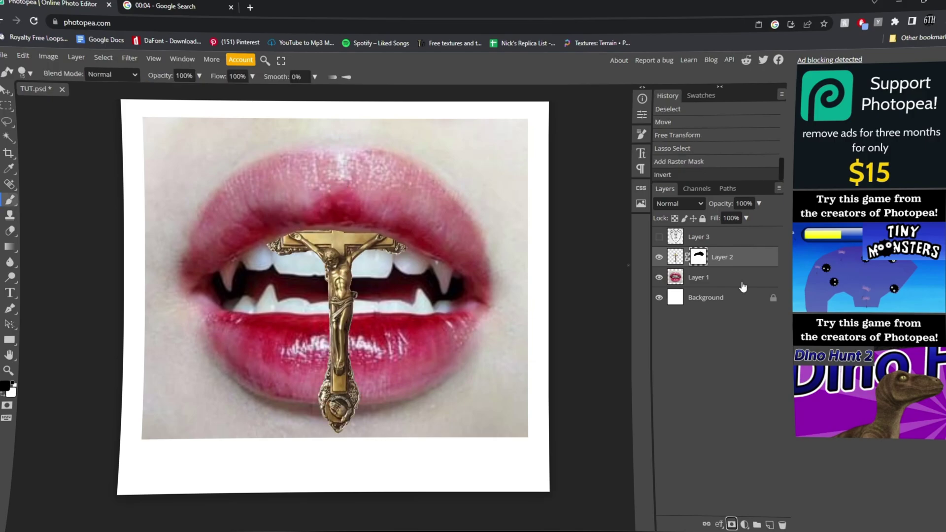
Step: Add an Exposure adjustment clipped to the crucifix layer with exposure -1.04, offset -0.11 and gamma correction 1.13
{"action": "left_click", "coordinate": [743, 524]}
{"action": "left_click", "coordinate": [720, 298]}
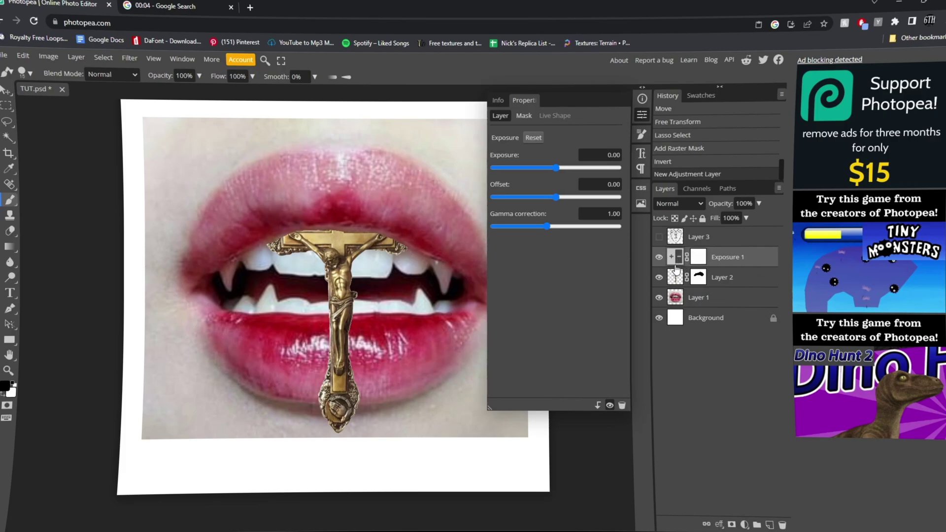
{"action": "key", "text": "ctrl+alt+t"}
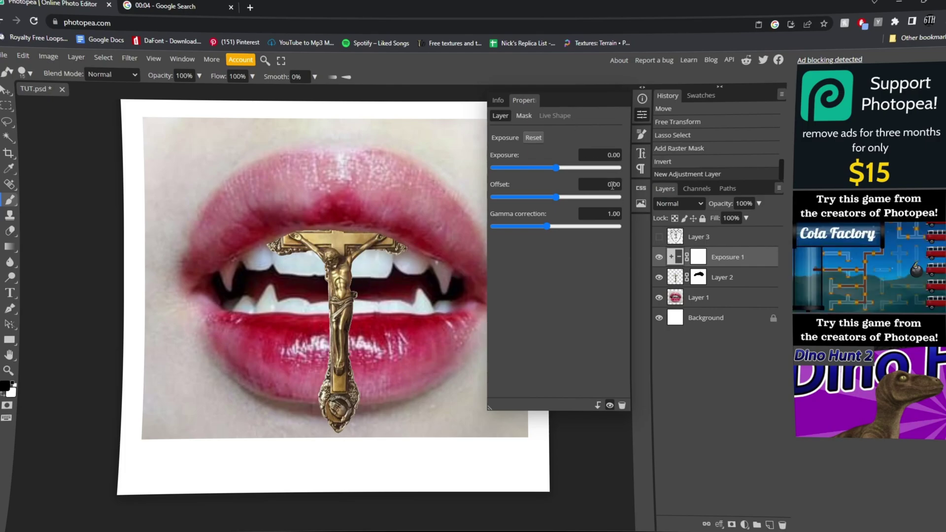
{"action": "left_click_drag", "start_coordinate": [555, 167], "coordinate": [526, 168]}
{"action": "left_click_drag", "start_coordinate": [556, 196], "coordinate": [542, 193]}
{"action": "mouse_move", "coordinate": [542, 228]}
{"action": "left_mouse_down"}
{"action": "mouse_move", "coordinate": [566, 229]}
{"action": "mouse_move", "coordinate": [549, 227]}
{"action": "left_mouse_up"}
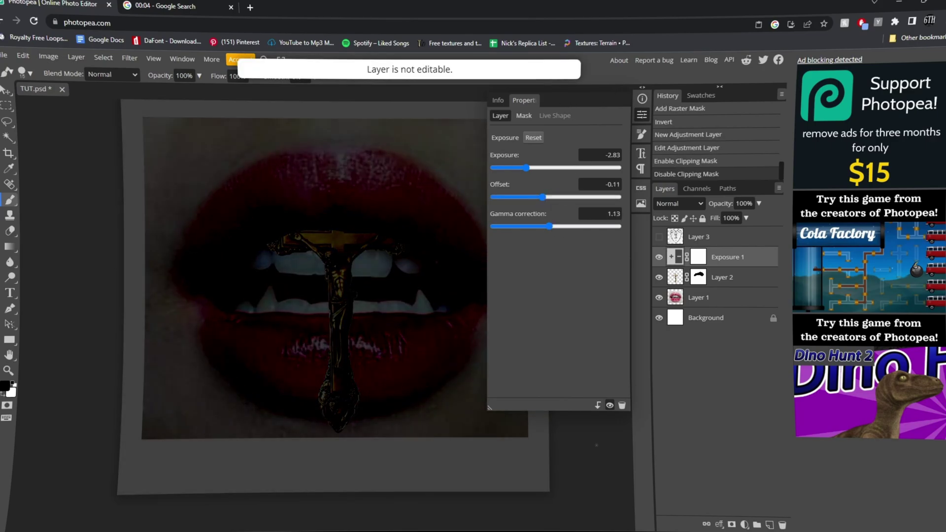
{"action": "left_click", "coordinate": [597, 404]}
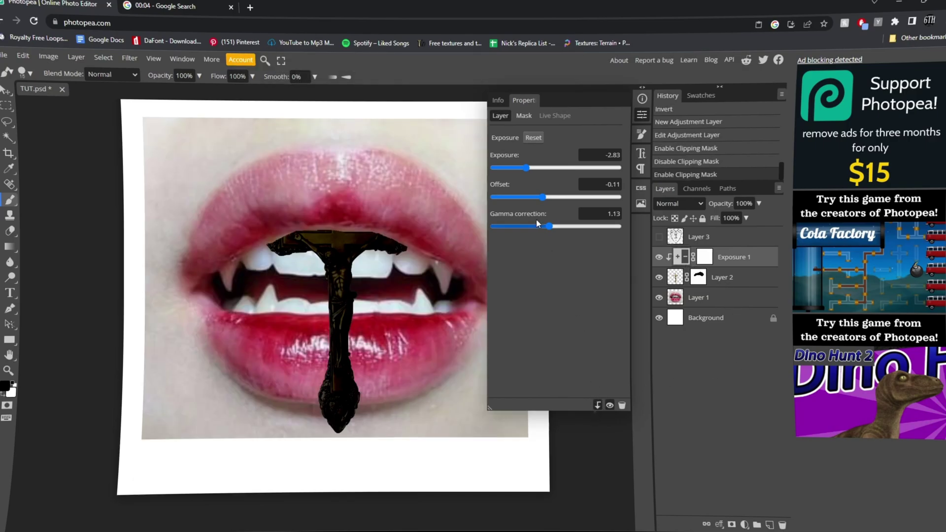
{"action": "left_click_drag", "start_coordinate": [526, 168], "coordinate": [537, 172]}
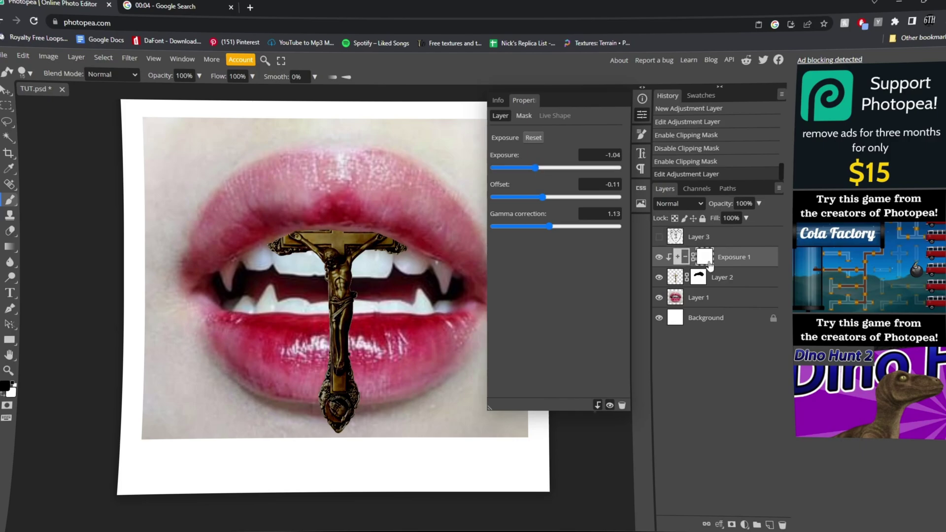
Step: Invert the Exposure 1 mask to black and paint white with a larger soft brush along the crossbar beneath the upper lip
{"action": "left_click", "coordinate": [641, 114]}
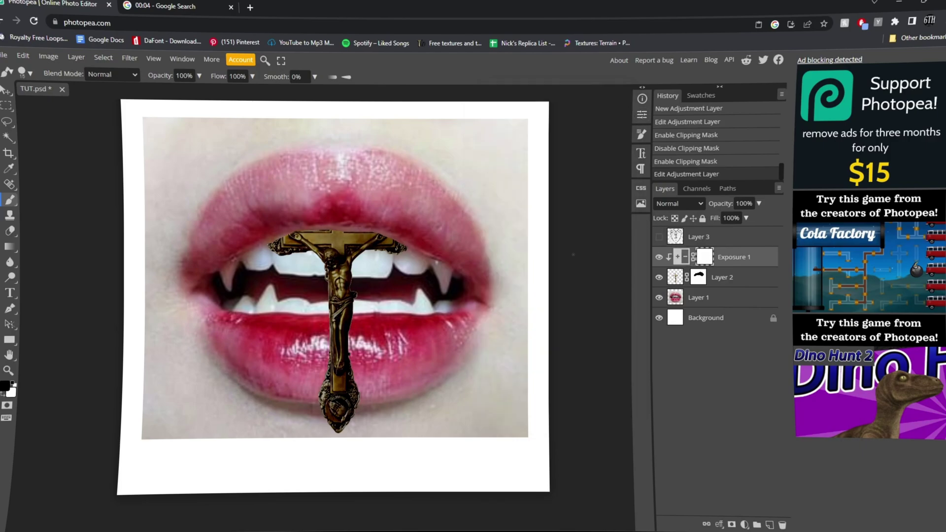
{"action": "key", "text": "ctrl+i"}
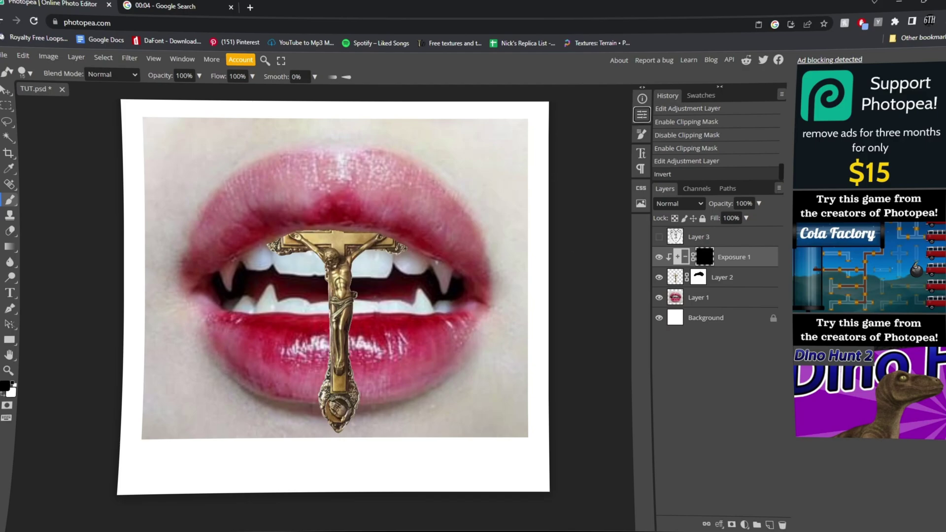
{"action": "right_click", "coordinate": [292, 248]}
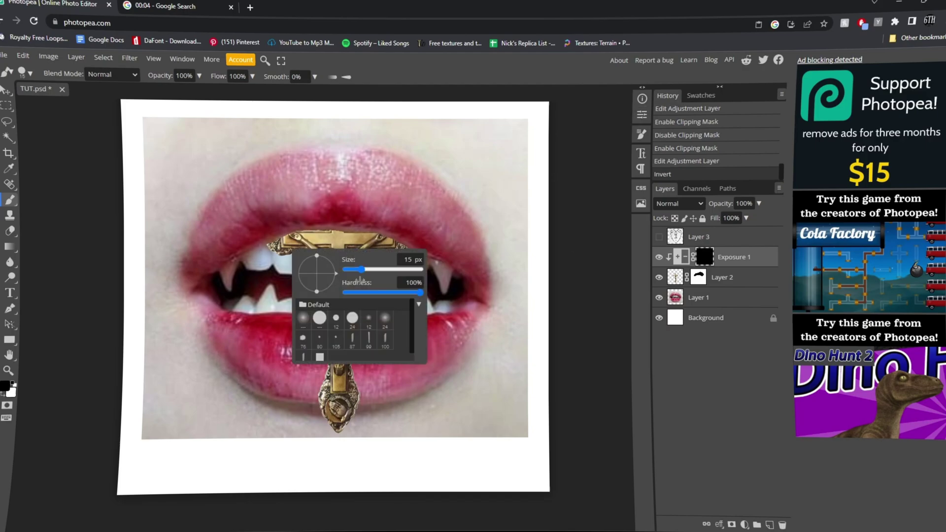
{"action": "left_click_drag", "start_coordinate": [409, 274], "coordinate": [401, 275]}
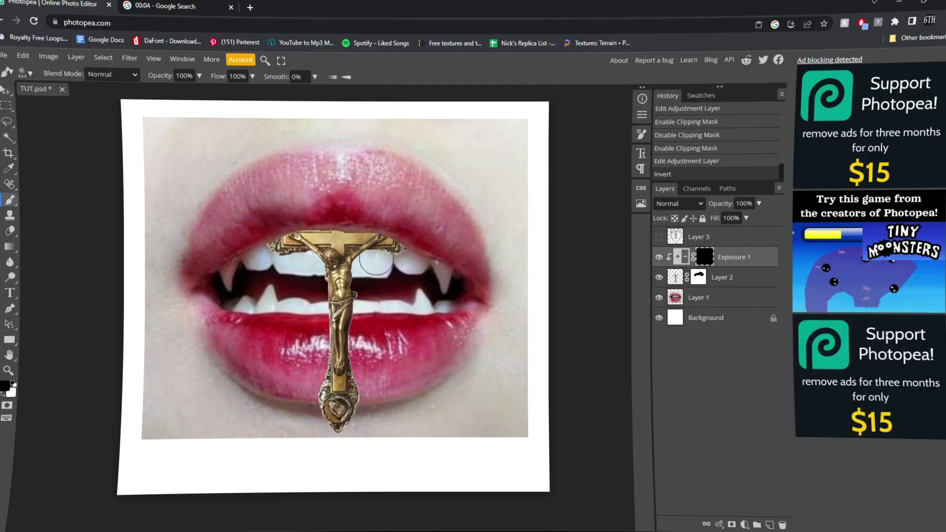
{"action": "key", "text": "x"}
{"action": "left_click_drag", "start_coordinate": [369, 241], "coordinate": [394, 243]}
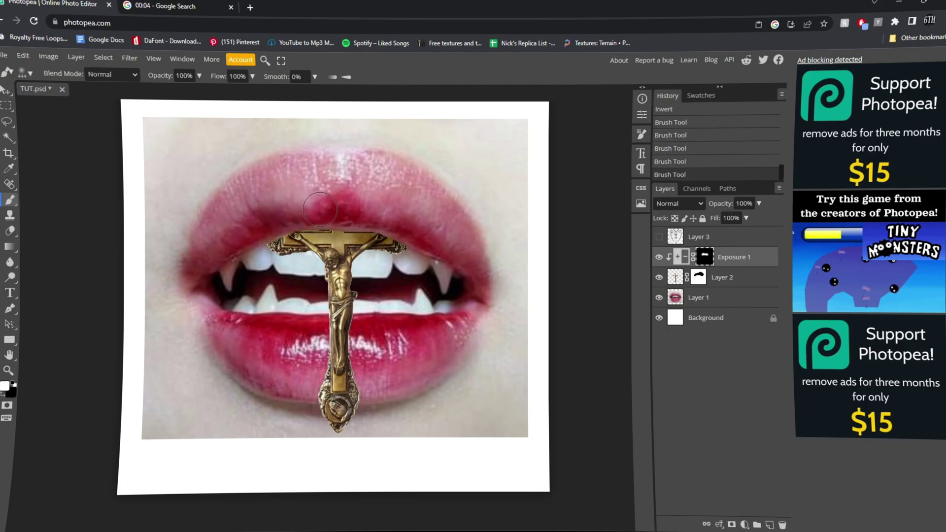
{"action": "left_click_drag", "start_coordinate": [295, 239], "coordinate": [318, 239]}
Step: Lasso the lower lip around the crucifix and paint that area black on Layer 2's mask, then deselect
{"action": "left_click", "coordinate": [699, 279]}
{"action": "key", "text": "l"}
{"action": "mouse_move", "coordinate": [355, 315]}
{"action": "left_mouse_down"}
{"action": "mouse_move", "coordinate": [325, 318]}
{"action": "mouse_move", "coordinate": [340, 403]}
{"action": "mouse_move", "coordinate": [381, 357]}
{"action": "mouse_move", "coordinate": [345, 365]}
{"action": "mouse_move", "coordinate": [340, 396]}
{"action": "left_mouse_up"}
{"action": "key", "text": "b"}
{"action": "key", "text": "x"}
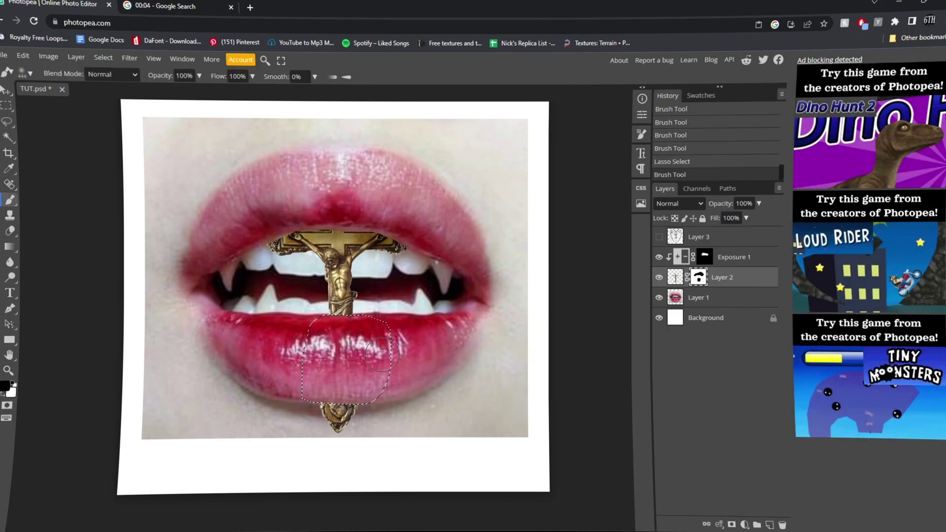
{"action": "key", "text": "ctrl+d"}
Step: Paint white on the Exposure 1 mask to shade the crucifix where it meets the lower lip's upper and lower edges
{"action": "left_click", "coordinate": [703, 261]}
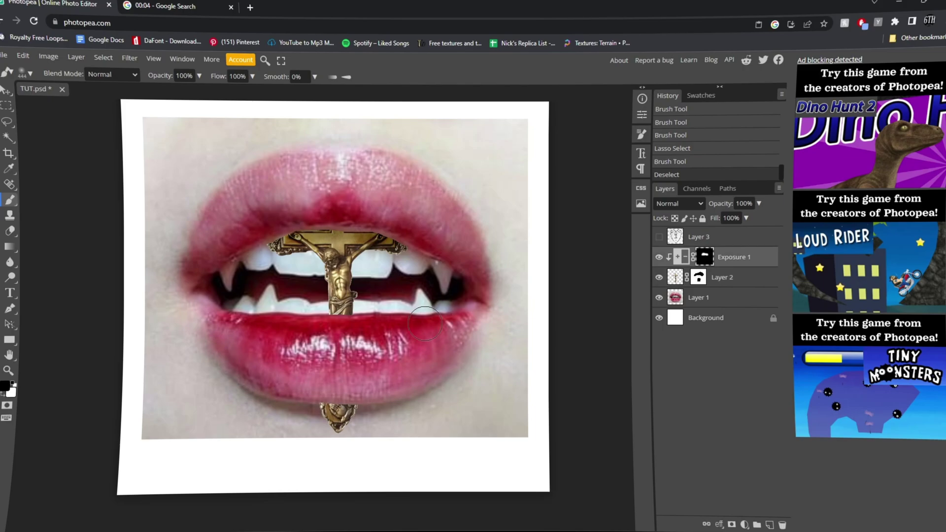
{"action": "left_click", "coordinate": [337, 387]}
{"action": "key", "text": "x"}
{"action": "left_click", "coordinate": [338, 401]}
{"action": "left_click", "coordinate": [336, 384]}
{"action": "left_click", "coordinate": [337, 317]}
{"action": "left_click", "coordinate": [338, 313]}
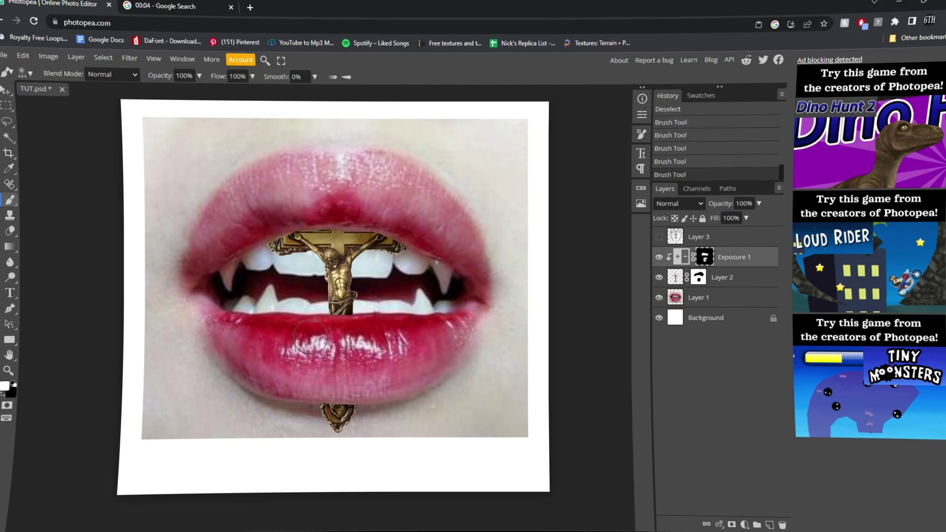
Step: Add an Exposure adjustment above Layer 1 and clip it to the lips image
{"action": "left_click", "coordinate": [703, 295]}
{"action": "left_click", "coordinate": [769, 525]}
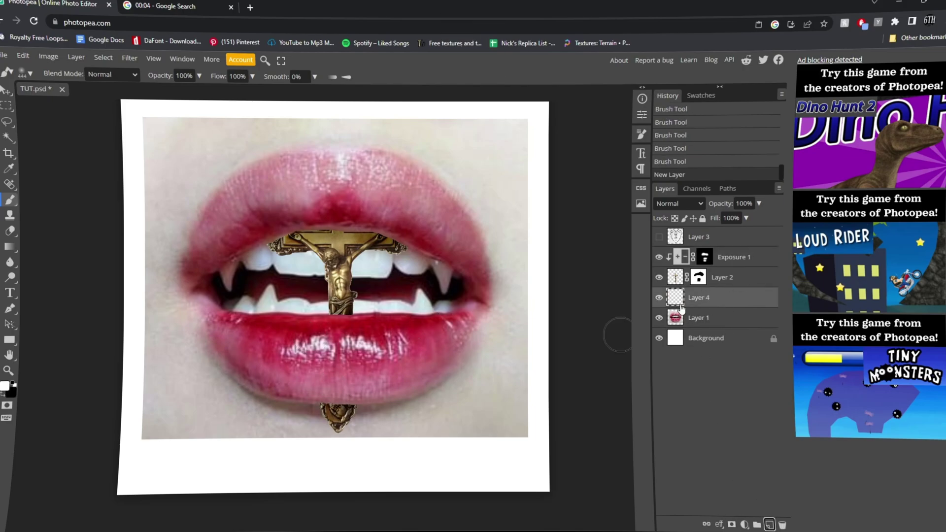
{"action": "left_click", "coordinate": [781, 524]}
{"action": "left_click", "coordinate": [743, 525]}
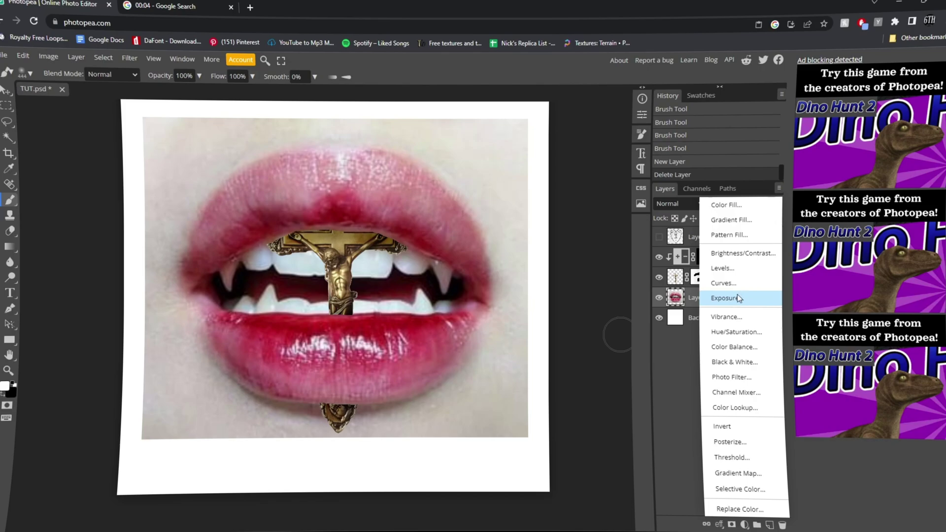
{"action": "left_click", "coordinate": [737, 297]}
{"action": "key", "text": "ctrl+alt+g"}
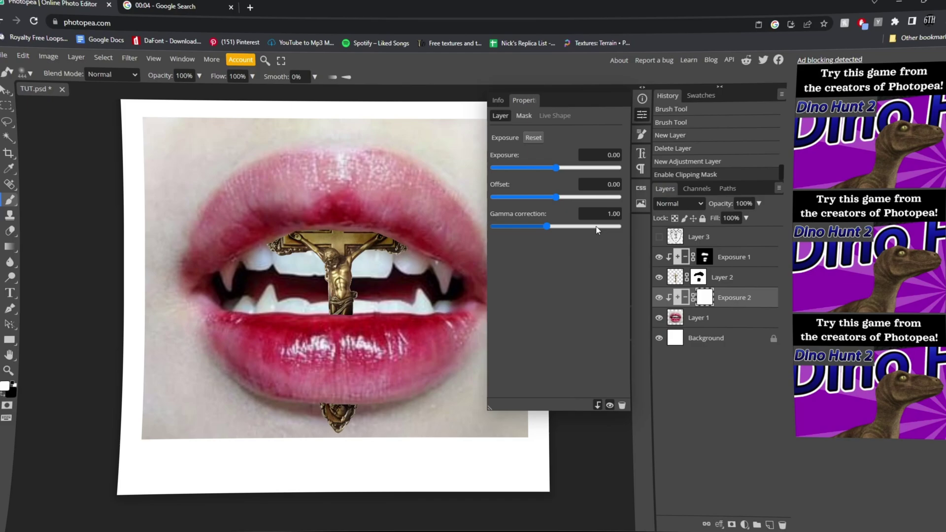
Step: Darken the Exposure 2 adjustment and invert its mask to black
{"action": "left_click_drag", "start_coordinate": [564, 185], "coordinate": [543, 197]}
{"action": "left_click", "coordinate": [638, 118]}
{"action": "key", "text": "ctrl+i"}
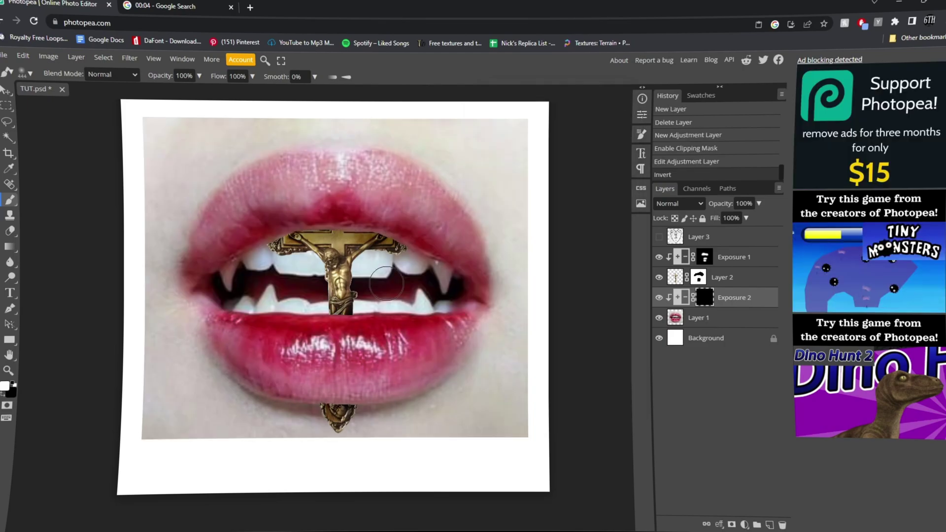
Step: Paint white on the Exposure 2 mask around the crucifix to shade the teeth and lips behind it
{"action": "left_click", "coordinate": [339, 311]}
{"action": "left_click", "coordinate": [339, 293]}
{"action": "left_click", "coordinate": [339, 274]}
{"action": "left_click_drag", "start_coordinate": [314, 237], "coordinate": [290, 246]}
{"action": "mouse_move", "coordinate": [359, 237]}
{"action": "left_mouse_down"}
{"action": "mouse_move", "coordinate": [399, 239]}
{"action": "mouse_move", "coordinate": [372, 205]}
{"action": "mouse_move", "coordinate": [300, 214]}
{"action": "left_mouse_up"}
{"action": "key", "text": "x"}
Step: Show the rosary drawing on Layer 3 and make that layer active
{"action": "key", "text": "v"}
{"action": "key", "text": "ctrl+minus"}
{"action": "left_click", "coordinate": [659, 239]}
{"action": "left_click", "coordinate": [687, 245]}
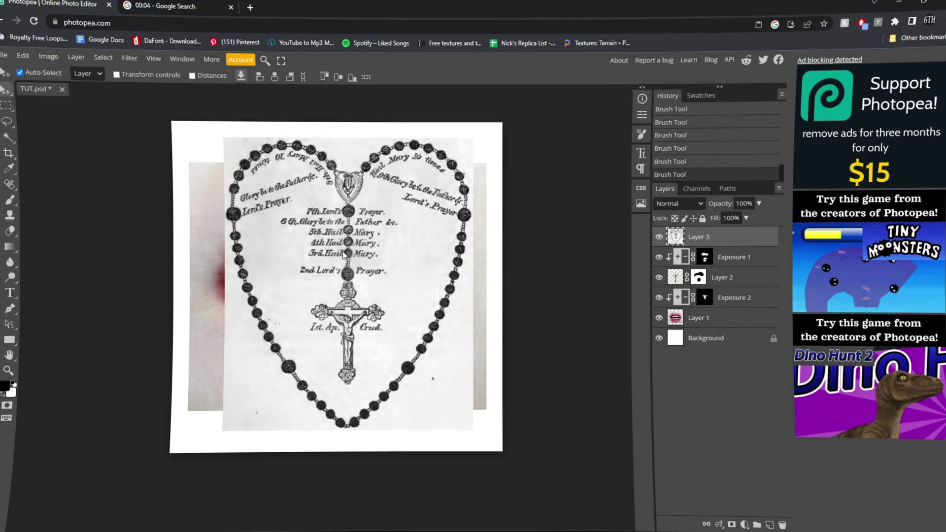
Step: Lasso the printed crucifix in the rosary drawing and hide it with an inverted raster mask on Layer 3
{"action": "key", "text": "l"}
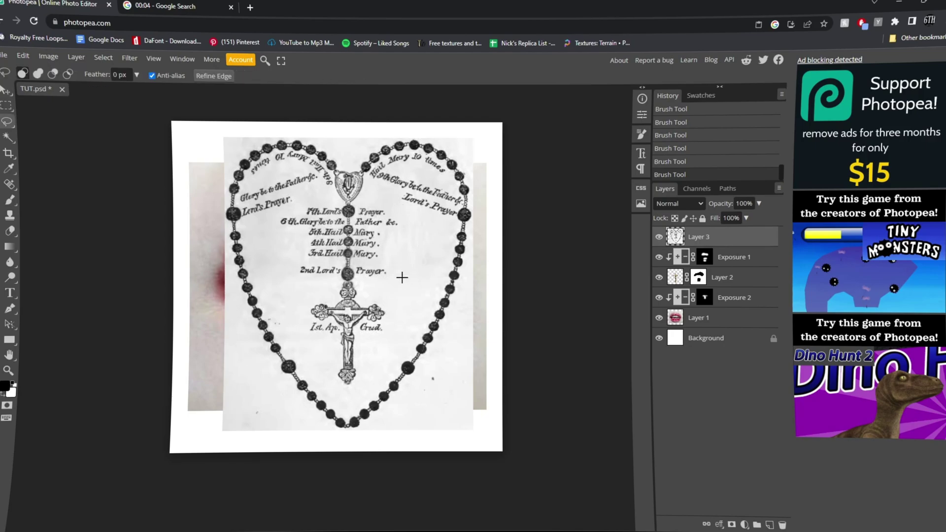
{"action": "mouse_move", "coordinate": [357, 281]}
{"action": "left_mouse_down"}
{"action": "mouse_move", "coordinate": [397, 327]}
{"action": "mouse_move", "coordinate": [399, 297]}
{"action": "left_mouse_up"}
{"action": "left_click", "coordinate": [731, 524]}
{"action": "key", "text": "ctrl+i"}
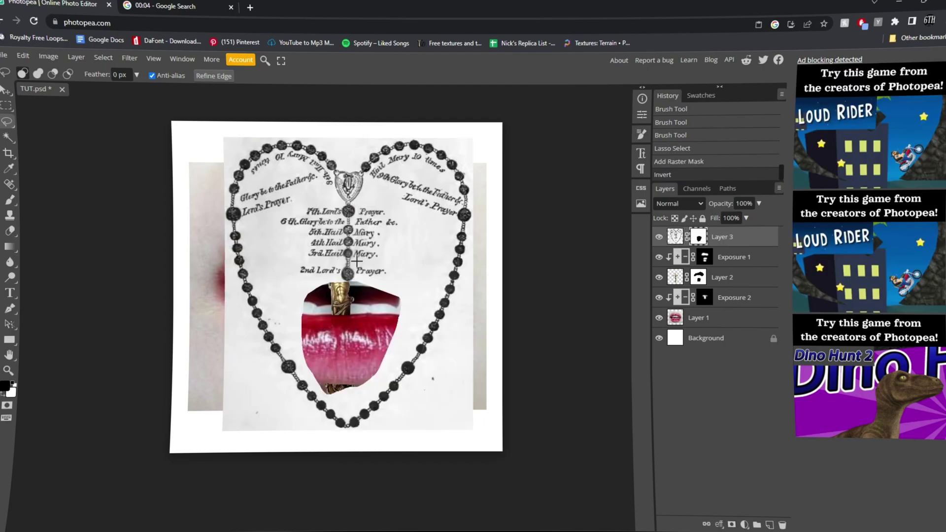
Step: Lasso the prayer text to the right of the central bead strand, paint it black on Layer 3's mask and deselect
{"action": "scroll", "coordinate": [336, 257], "scroll_direction": "up", "scroll_amount": 7}
{"action": "mouse_move", "coordinate": [405, 181]}
{"action": "left_mouse_down"}
{"action": "mouse_move", "coordinate": [386, 257]}
{"action": "mouse_move", "coordinate": [395, 187]}
{"action": "left_mouse_up"}
{"action": "key", "text": "b"}
{"action": "right_click", "coordinate": [452, 295]}
{"action": "left_click_drag", "start_coordinate": [433, 295], "coordinate": [493, 232]}
{"action": "key", "text": "ctrl+d"}
{"action": "key", "text": "l"}
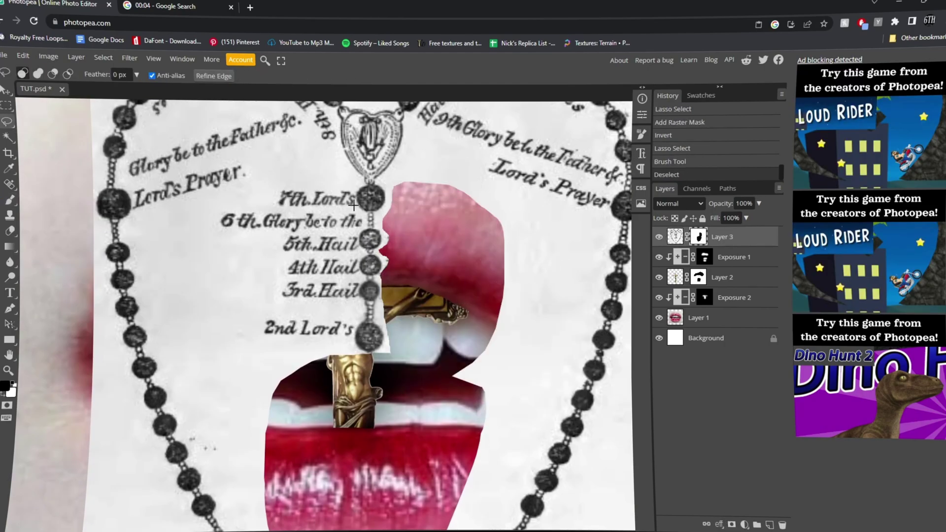
Step: Lasso the prayer text to the left of the central bead strand, paint it black on Layer 3's mask and deselect
{"action": "mouse_move", "coordinate": [353, 205]}
{"action": "left_mouse_down"}
{"action": "mouse_move", "coordinate": [363, 224]}
{"action": "mouse_move", "coordinate": [296, 335]}
{"action": "mouse_move", "coordinate": [364, 227]}
{"action": "left_mouse_up"}
{"action": "key", "text": "b"}
{"action": "key", "text": "ctrl+d"}
{"action": "key", "text": "l"}
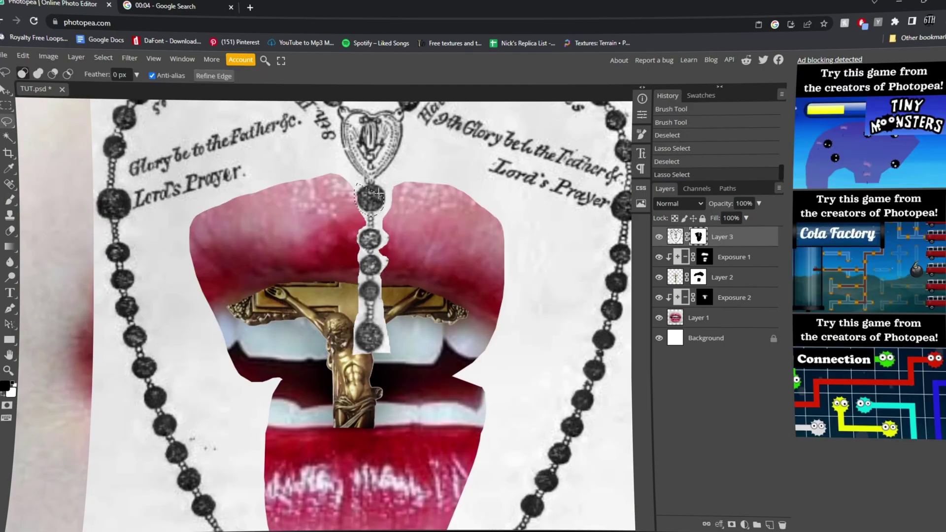
{"action": "key", "text": "b"}
{"action": "left_click", "coordinate": [362, 217]}
{"action": "key", "text": "ctrl+d"}
Step: Copy the central bead strand from Layer 3 to its own layer, hide Layer 3 and apply the copy's mask
{"action": "scroll", "coordinate": [466, 272], "scroll_direction": "down", "scroll_amount": 3}
{"action": "left_click_drag", "start_coordinate": [421, 213], "coordinate": [419, 216]}
{"action": "key", "text": "ctrl+j"}
{"action": "left_click", "coordinate": [659, 257]}
{"action": "right_click", "coordinate": [697, 237]}
{"action": "left_click", "coordinate": [712, 260]}
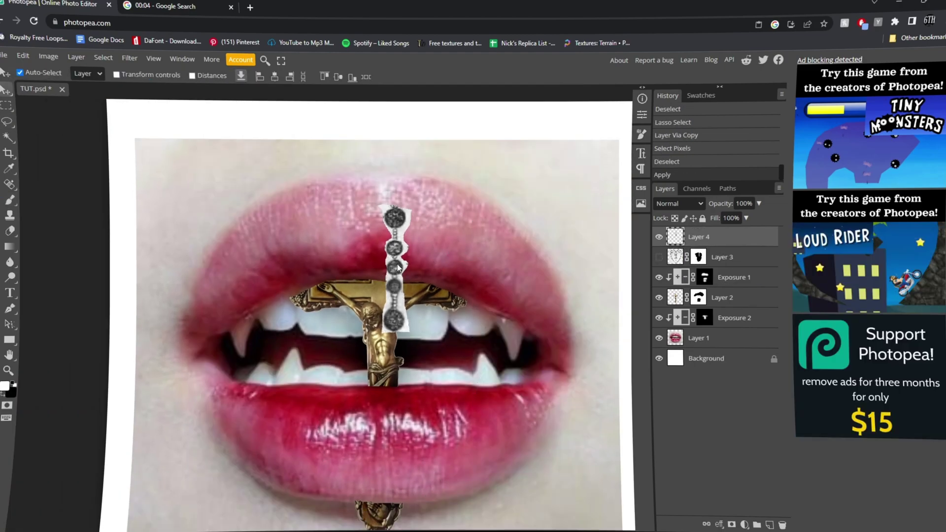
Step: Show Layer 3 again, hide Layer 4 and reposition the rosary over the lips
{"action": "left_click_drag", "start_coordinate": [394, 275], "coordinate": [382, 218]}
{"action": "left_click", "coordinate": [659, 256]}
{"action": "left_click", "coordinate": [658, 236]}
{"action": "left_click_drag", "start_coordinate": [509, 266], "coordinate": [489, 241]}
Step: Set Layer 3's blend mode to Darker Color and delete its raster mask
{"action": "left_click", "coordinate": [682, 204]}
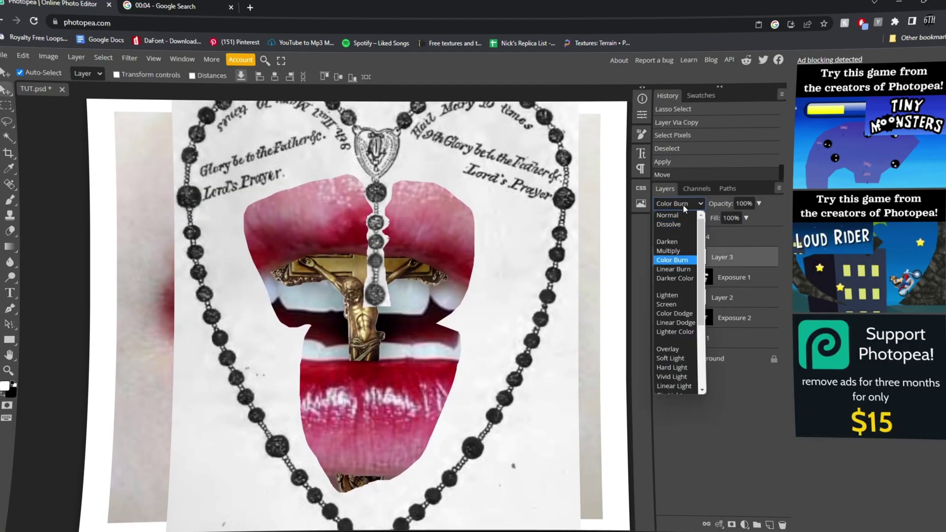
{"action": "left_click", "coordinate": [665, 349]}
{"action": "left_click", "coordinate": [679, 201]}
{"action": "left_click", "coordinate": [670, 279]}
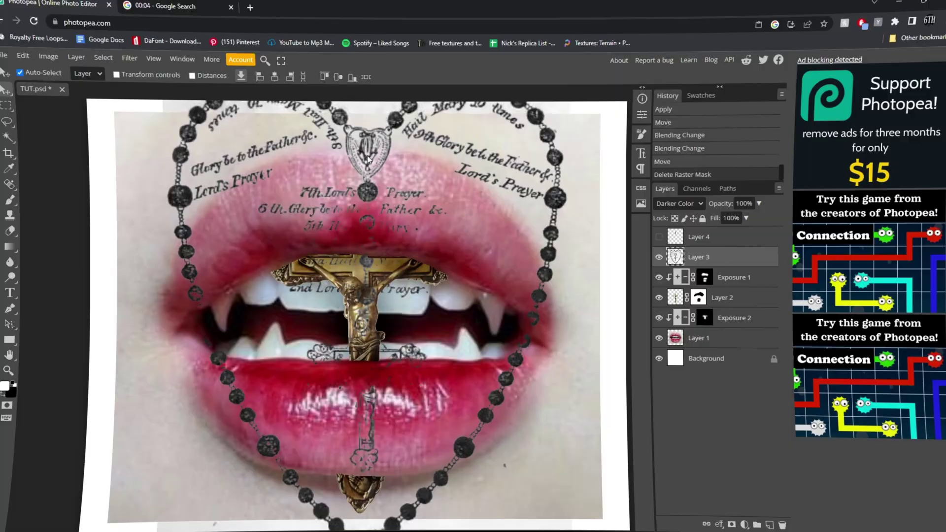
Step: Free-transform the rosary on Layer 3 to about 120% width and lower its top edge so the heart frames the lips
{"action": "key", "text": "ctrl+t"}
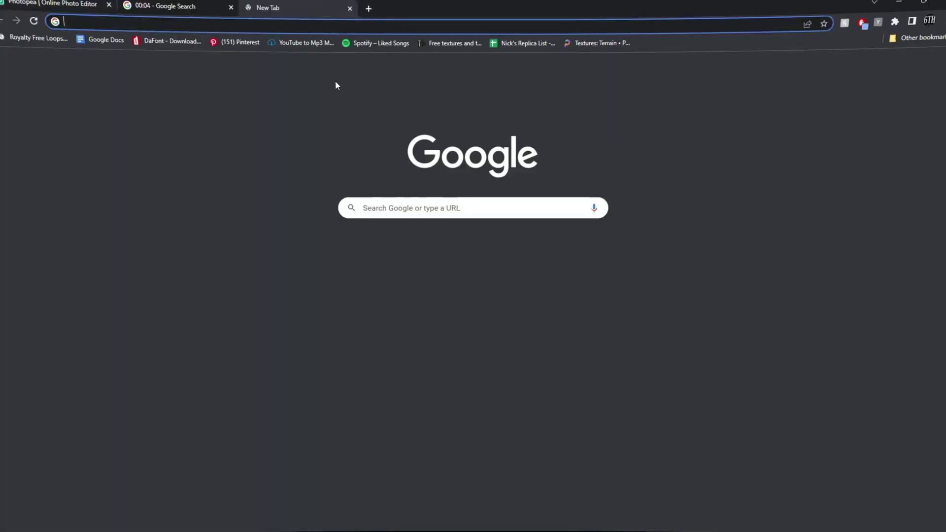
{"action": "key", "text": "ctrl+w"}
{"action": "key", "text": "alt+ctrl+t"}
{"action": "left_click_drag", "start_coordinate": [223, 320], "coordinate": [178, 319]}
{"action": "left_click_drag", "start_coordinate": [497, 320], "coordinate": [540, 318]}
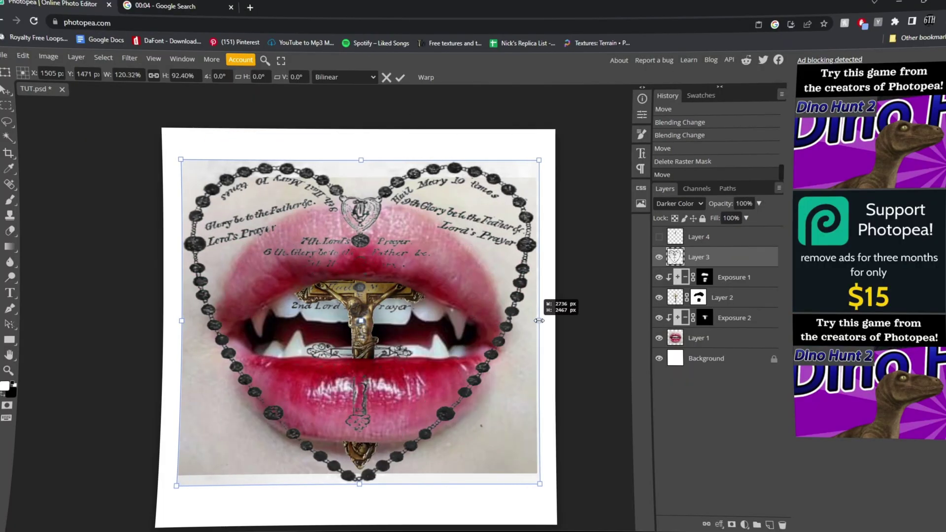
{"action": "left_click_drag", "start_coordinate": [360, 160], "coordinate": [360, 177]}
{"action": "key", "text": "Return"}
Step: Set Layer 3's blend mode to Normal and lasso the printed crucifix inside the rosary heart
{"action": "left_click", "coordinate": [679, 204]}
{"action": "left_click", "coordinate": [670, 214]}
{"action": "key", "text": "l"}
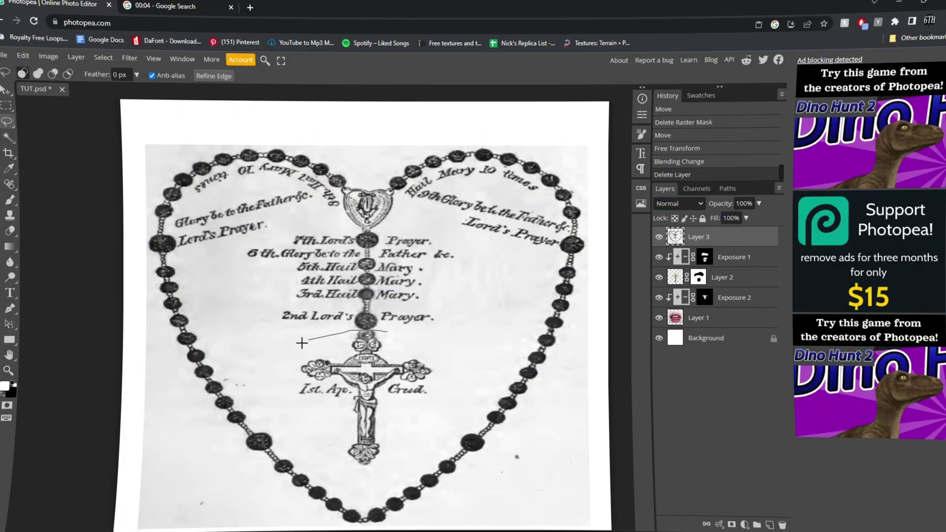
{"action": "left_click_drag", "start_coordinate": [279, 365], "coordinate": [404, 458]}
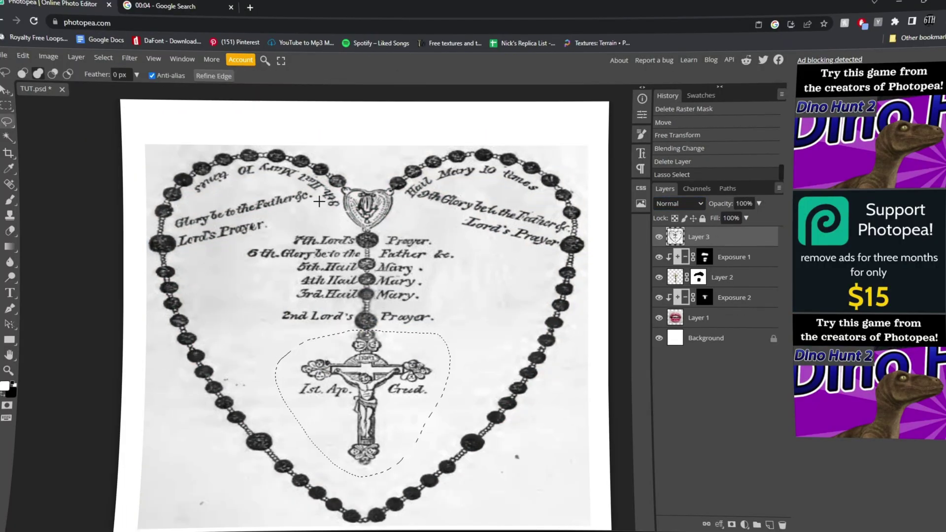
Step: Add the prayer text inside the heart to the selection, mask it out on Layer 3 and paint away the lower beads overlapping the crucifix
{"action": "left_click_drag", "start_coordinate": [296, 185], "coordinate": [197, 254]}
{"action": "mouse_move", "coordinate": [335, 212]}
{"action": "left_mouse_down"}
{"action": "mouse_move", "coordinate": [247, 160]}
{"action": "mouse_move", "coordinate": [192, 197]}
{"action": "left_mouse_up"}
{"action": "mouse_move", "coordinate": [434, 192]}
{"action": "left_mouse_down"}
{"action": "mouse_move", "coordinate": [534, 249]}
{"action": "mouse_move", "coordinate": [517, 207]}
{"action": "mouse_move", "coordinate": [384, 120]}
{"action": "left_mouse_up"}
{"action": "scroll", "coordinate": [577, 224], "scroll_direction": "up", "scroll_amount": 3}
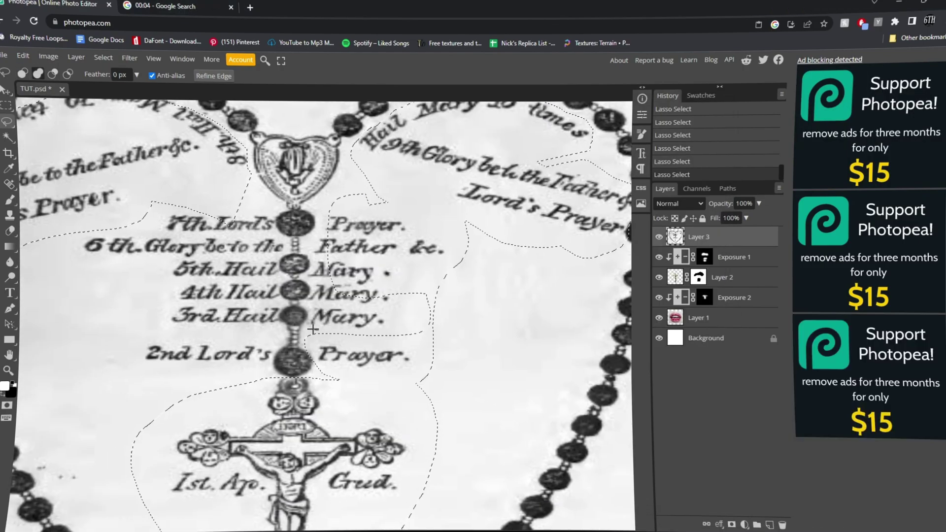
{"action": "scroll", "coordinate": [427, 336], "scroll_direction": "down", "scroll_amount": 3}
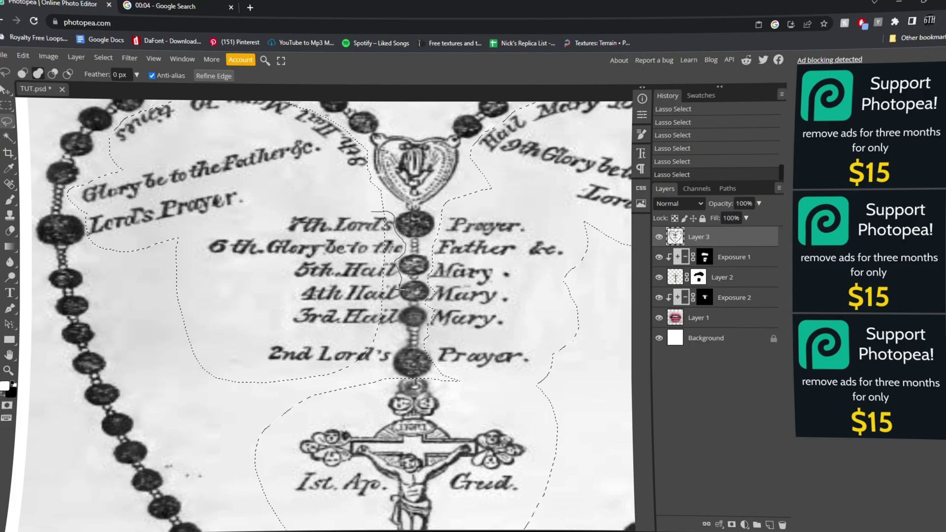
{"action": "scroll", "coordinate": [394, 355], "scroll_direction": "down", "scroll_amount": 3}
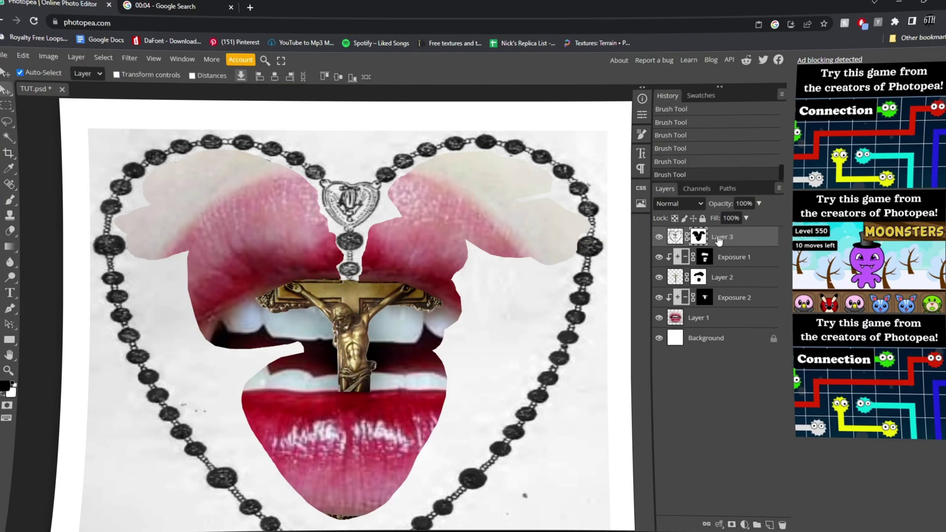
Step: Move Layer 3 below the crucifix on Layer 2
{"action": "key", "text": "ctrl+bracketleft"}
{"action": "right_click", "coordinate": [673, 277]}
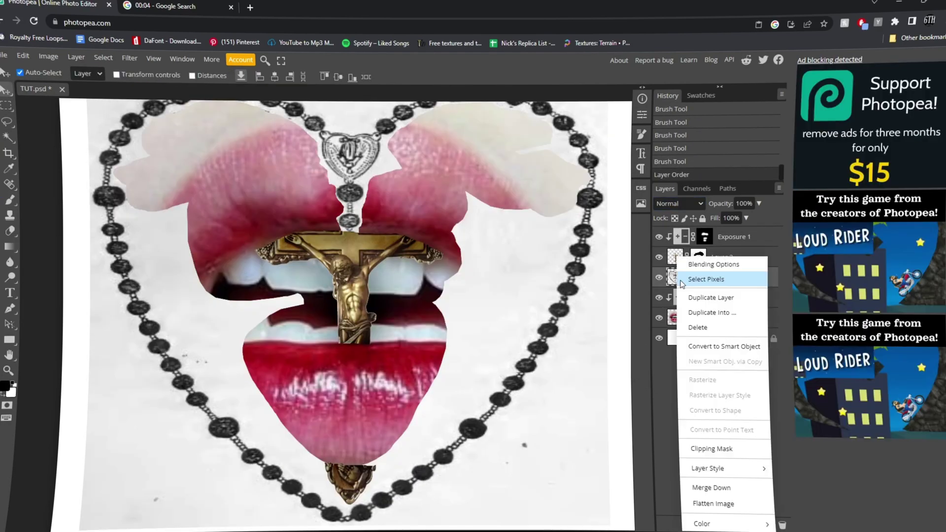
{"action": "left_click", "coordinate": [660, 380]}
{"action": "right_click", "coordinate": [673, 277]}
{"action": "left_click", "coordinate": [741, 449]}
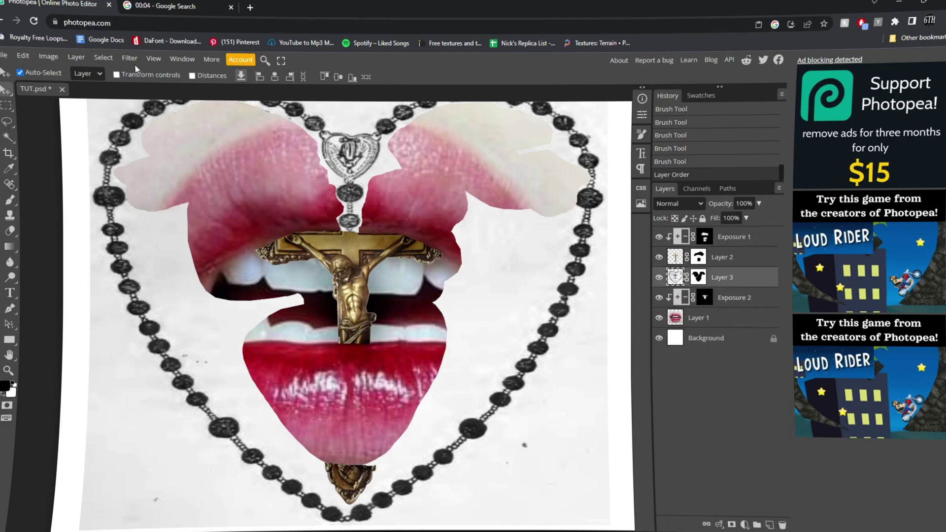
{"action": "left_click", "coordinate": [4, 56]}
Step: Try linking Layer 3 with the Exposure 2 adjustment, and unlink them
{"action": "left_click", "coordinate": [751, 275]}
{"action": "left_click", "coordinate": [739, 318]}
{"action": "left_click", "coordinate": [738, 278]}
{"action": "left_click", "coordinate": [749, 303], "text": "shift"}
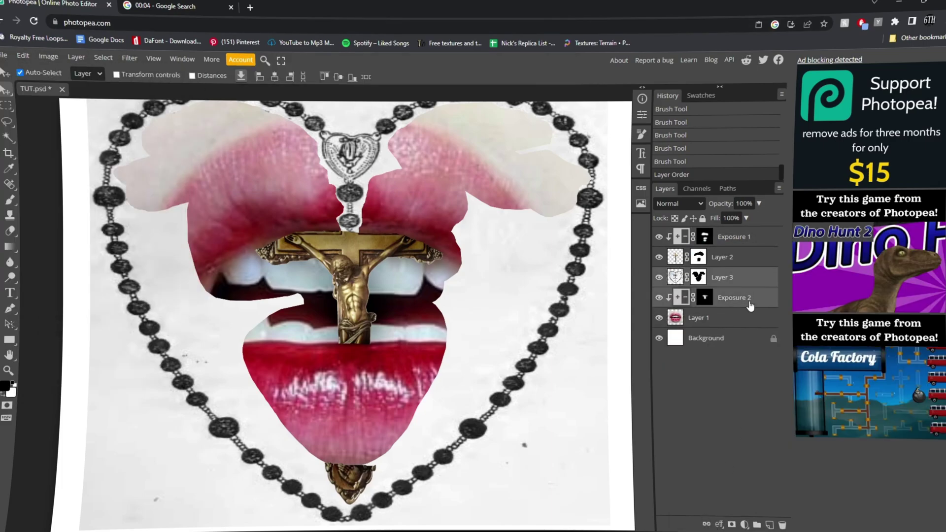
{"action": "left_click", "coordinate": [706, 523]}
{"action": "left_click", "coordinate": [707, 523]}
Step: Compare Multiply, Color Burn and Screen blending on Layer 3 and settle on Darken
{"action": "left_click", "coordinate": [729, 277]}
{"action": "left_click", "coordinate": [686, 207]}
{"action": "left_click", "coordinate": [668, 251]}
{"action": "left_click", "coordinate": [673, 206]}
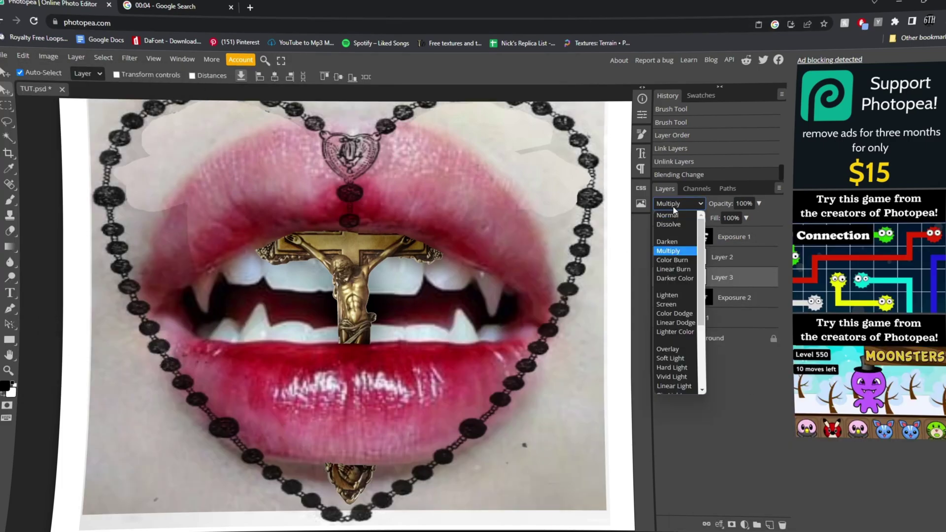
{"action": "left_click", "coordinate": [672, 260]}
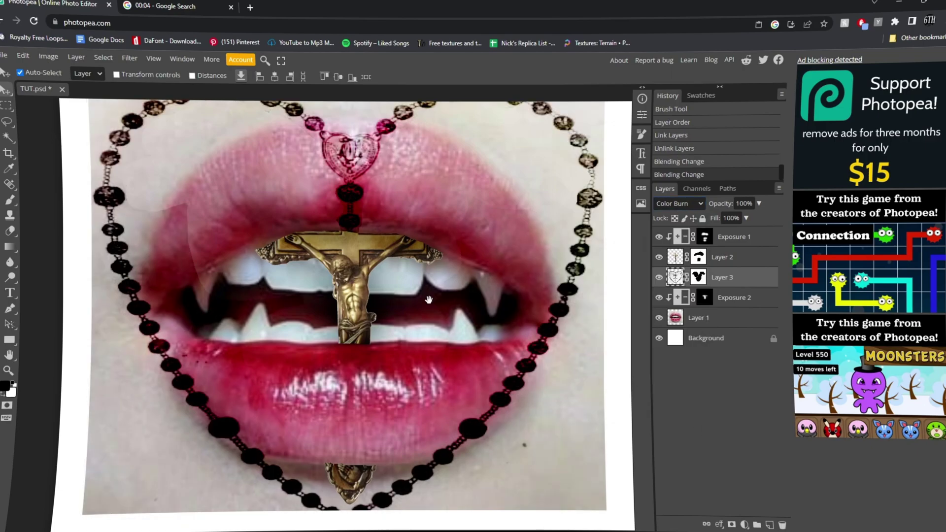
{"action": "left_click", "coordinate": [669, 207]}
{"action": "left_click", "coordinate": [670, 304]}
{"action": "left_click", "coordinate": [673, 205]}
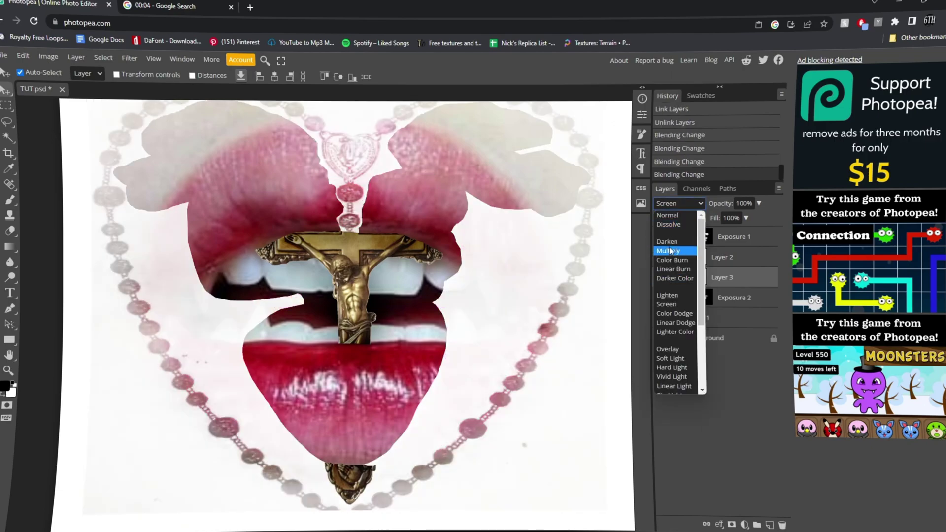
{"action": "left_click", "coordinate": [667, 241]}
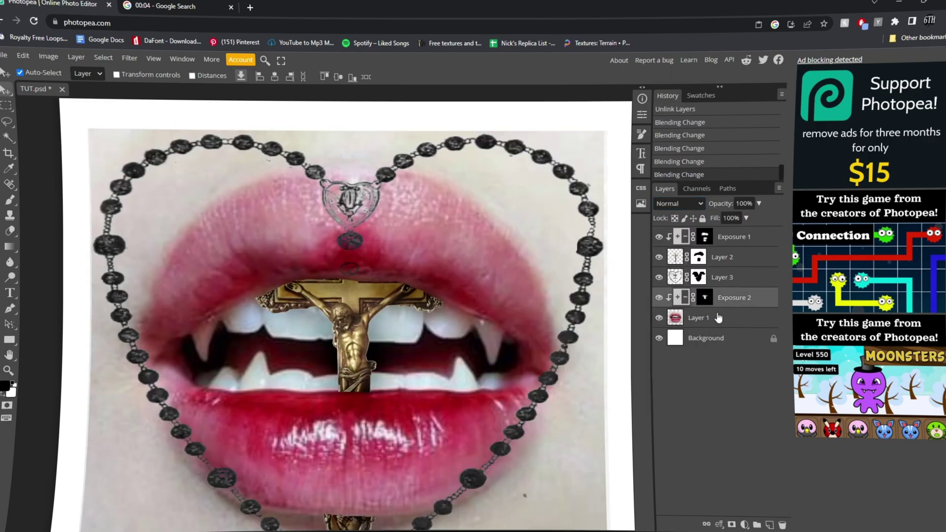
Step: Duplicate Layer 1, move the copy above Layer 3 and set its blend mode to Hard Light
{"action": "left_click", "coordinate": [718, 318]}
{"action": "key", "text": "ctrl+j"}
{"action": "left_click_drag", "start_coordinate": [718, 318], "coordinate": [732, 274]}
{"action": "left_click", "coordinate": [658, 277]}
{"action": "left_click", "coordinate": [658, 278]}
{"action": "left_click", "coordinate": [678, 204]}
{"action": "left_click", "coordinate": [672, 350]}
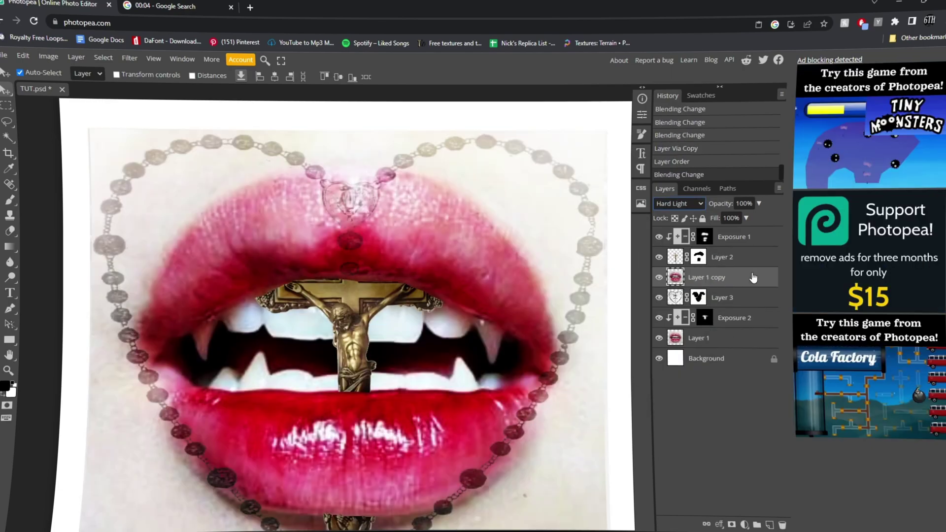
Step: Reduce the opacity of Layer 1 copy and set Layer 3's opacity to 89%
{"action": "left_click", "coordinate": [759, 203]}
{"action": "mouse_move", "coordinate": [759, 218]}
{"action": "left_mouse_down"}
{"action": "mouse_move", "coordinate": [735, 217]}
{"action": "mouse_move", "coordinate": [754, 218]}
{"action": "left_mouse_up"}
{"action": "scroll", "coordinate": [532, 230], "scroll_direction": "down", "scroll_amount": 2}
{"action": "left_click", "coordinate": [724, 297]}
{"action": "left_click", "coordinate": [758, 204]}
Step: Try Hard Light and the blend modes following it on Layer 3
{"action": "left_click", "coordinate": [678, 203]}
{"action": "left_click", "coordinate": [686, 366]}
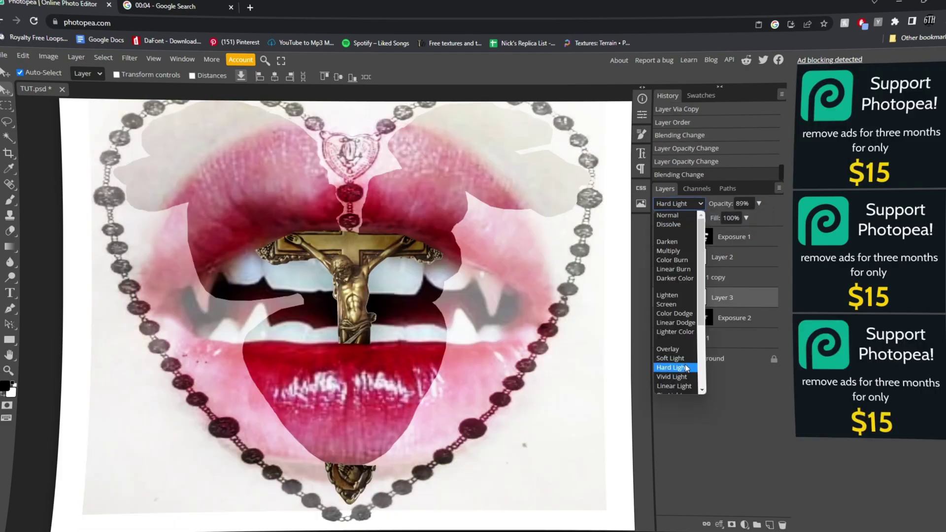
{"action": "key", "text": "Down"}
{"action": "key", "text": "Down"}
{"action": "key", "text": "ctrl+l"}
{"action": "left_click_drag", "start_coordinate": [146, 217], "coordinate": [139, 218]}
{"action": "left_click_drag", "start_coordinate": [207, 217], "coordinate": [185, 217]}
{"action": "key", "text": "Escape"}
Step: Set Layer 3's blend mode to Darken
{"action": "left_click", "coordinate": [678, 204]}
{"action": "left_click", "coordinate": [667, 241]}
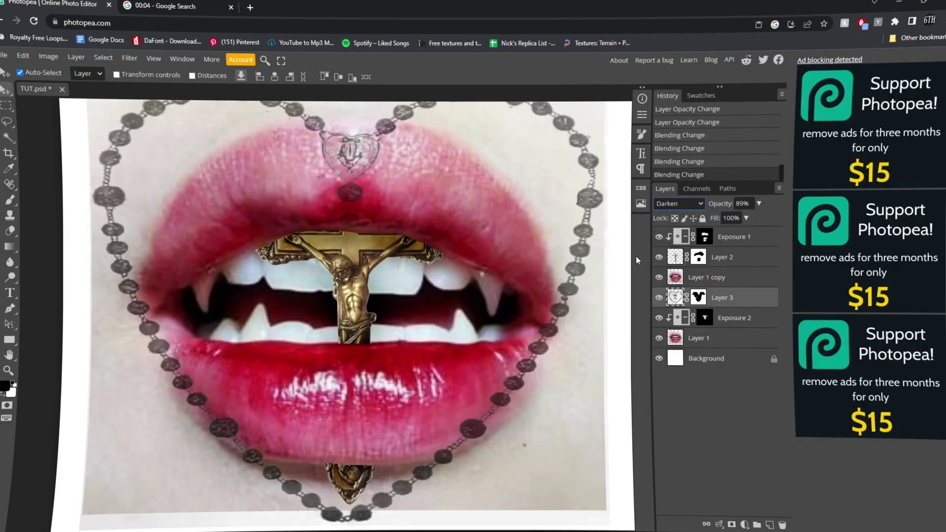
Step: Stamp all visible layers into a new top layer and hide every layer between it and the Background
{"action": "key", "text": "ctrl+minus"}
{"action": "key", "text": "ctrl+shift+alt+e"}
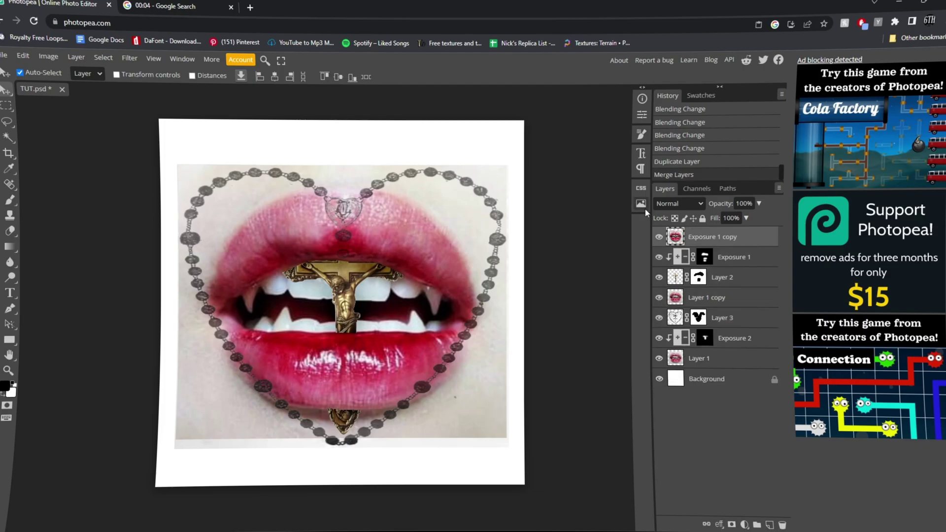
{"action": "left_click_drag", "start_coordinate": [659, 256], "coordinate": [658, 358]}
Step: Add a raster mask to Exposure 1 copy and paint black around the photo's outer edges to fade them into the background
{"action": "left_click", "coordinate": [731, 524]}
{"action": "key", "text": "b"}
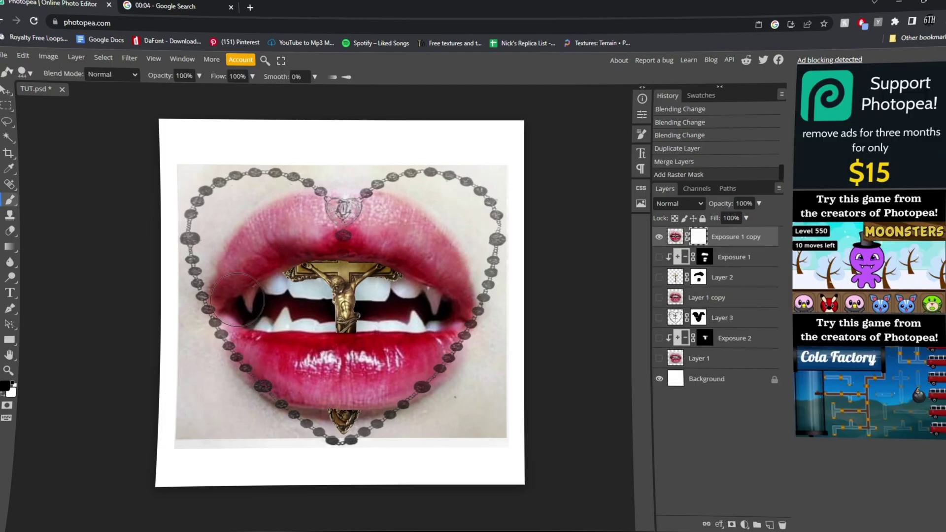
{"action": "left_click_drag", "start_coordinate": [306, 328], "coordinate": [290, 287]}
{"action": "right_click", "coordinate": [341, 233]}
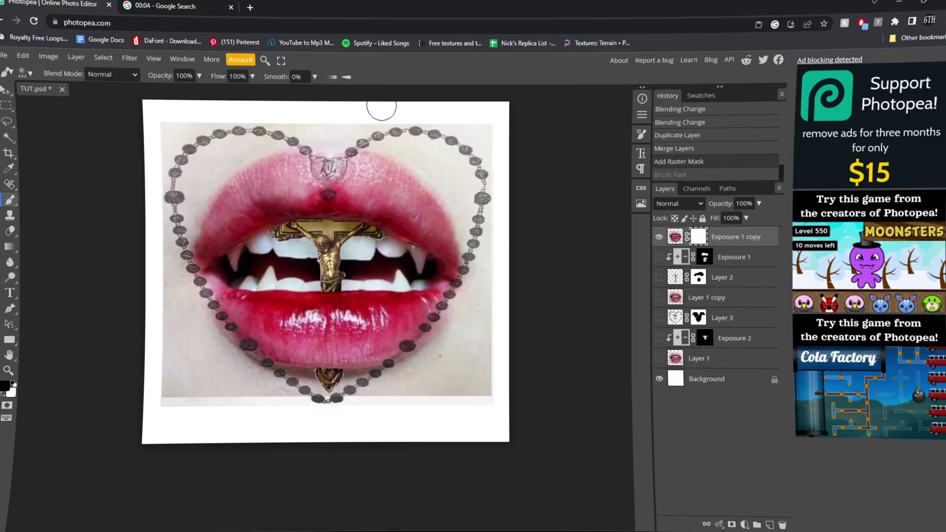
{"action": "mouse_move", "coordinate": [168, 367]}
{"action": "left_mouse_down"}
{"action": "mouse_move", "coordinate": [137, 294]}
{"action": "mouse_move", "coordinate": [295, 355]}
{"action": "mouse_move", "coordinate": [272, 420]}
{"action": "mouse_move", "coordinate": [317, 427]}
{"action": "mouse_move", "coordinate": [459, 388]}
{"action": "mouse_move", "coordinate": [531, 315]}
{"action": "mouse_move", "coordinate": [217, 273]}
{"action": "mouse_move", "coordinate": [162, 369]}
{"action": "mouse_move", "coordinate": [485, 338]}
{"action": "left_mouse_up"}
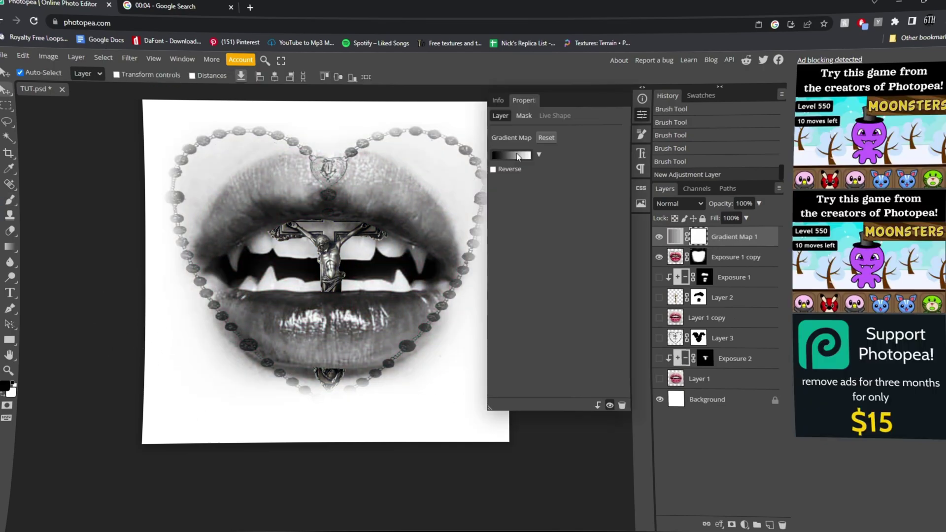
Step: Add a black-to-white Gradient Map adjustment above the merged collage and edit its gradient
{"action": "left_click", "coordinate": [516, 155]}
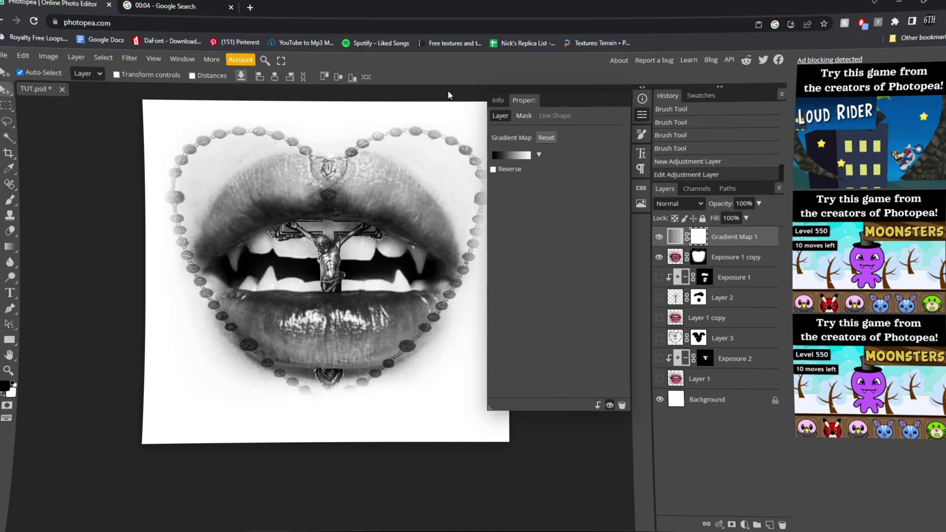
{"action": "left_click", "coordinate": [645, 115]}
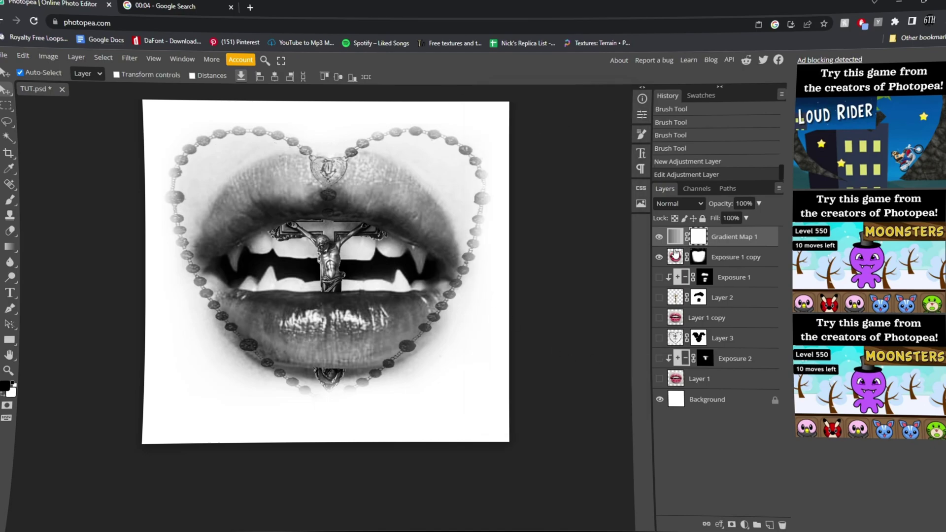
Step: Duplicate Exposure 1 copy, hide the original and delete the duplicate's raster mask
{"action": "left_click", "coordinate": [694, 254]}
{"action": "key", "text": "ctrl+j"}
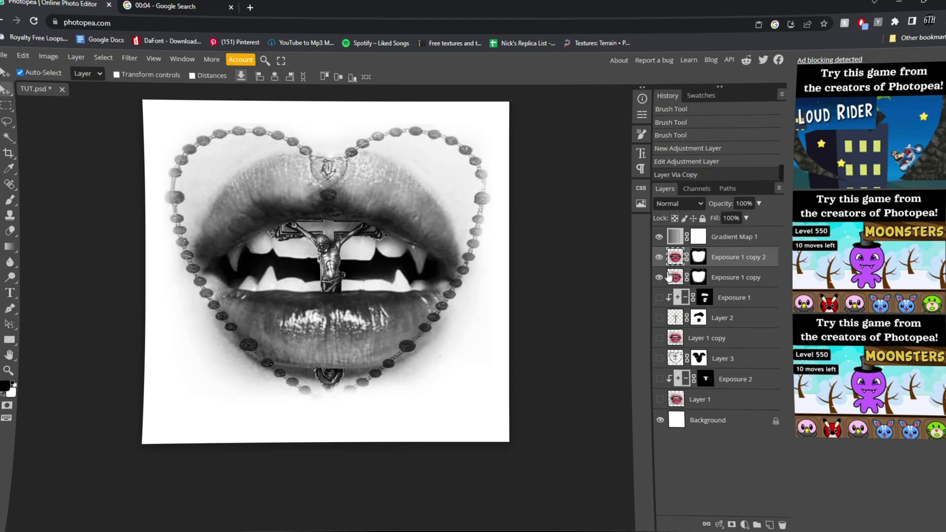
{"action": "left_click", "coordinate": [659, 277]}
{"action": "key", "text": "Delete"}
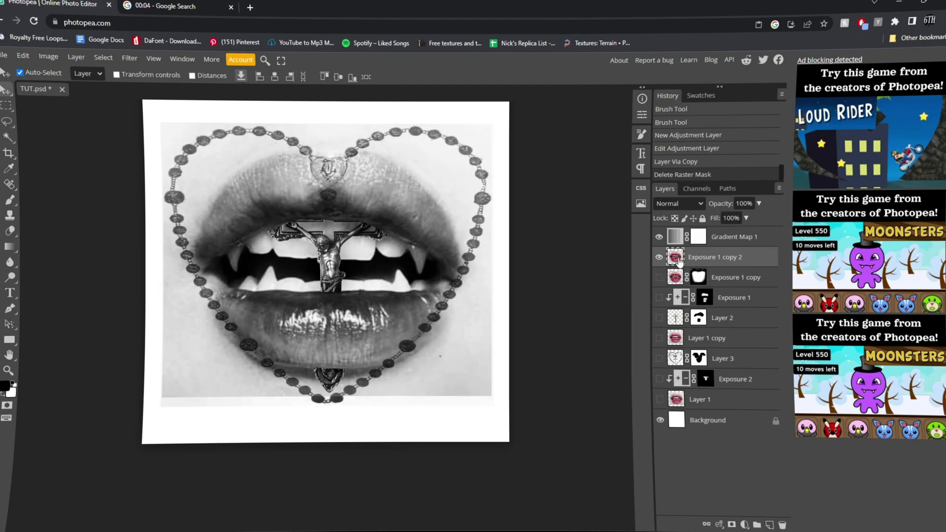
Step: Duplicate Gradient Map 1 and Exposure 1 copy 2 together and merge the duplicates into one layer
{"action": "left_click", "coordinate": [745, 237], "text": "shift"}
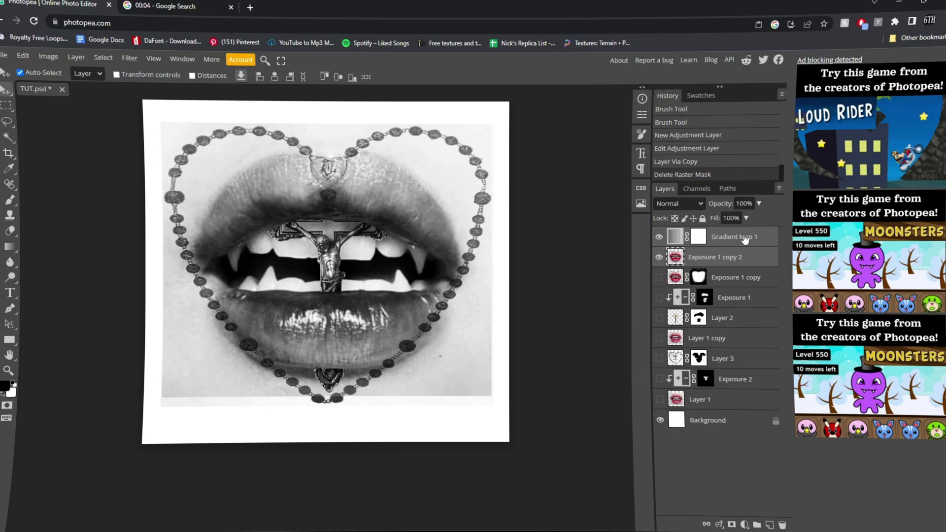
{"action": "key", "text": "ctrl+j"}
{"action": "key", "text": "ctrl+e"}
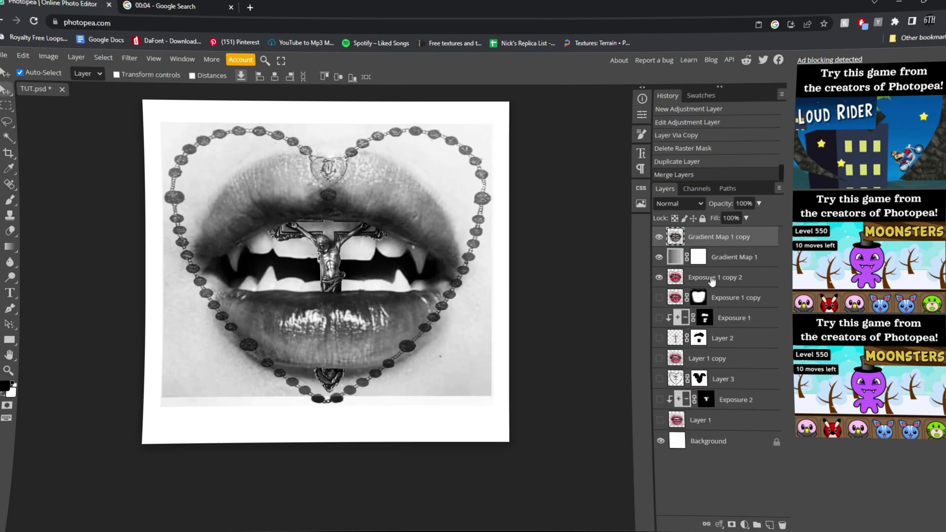
Step: Delete Exposure 1 copy 2, hide Gradient Map 1 and select the merged black-and-white layer
{"action": "left_click", "coordinate": [709, 278]}
{"action": "key", "text": "Delete"}
{"action": "left_click", "coordinate": [658, 257]}
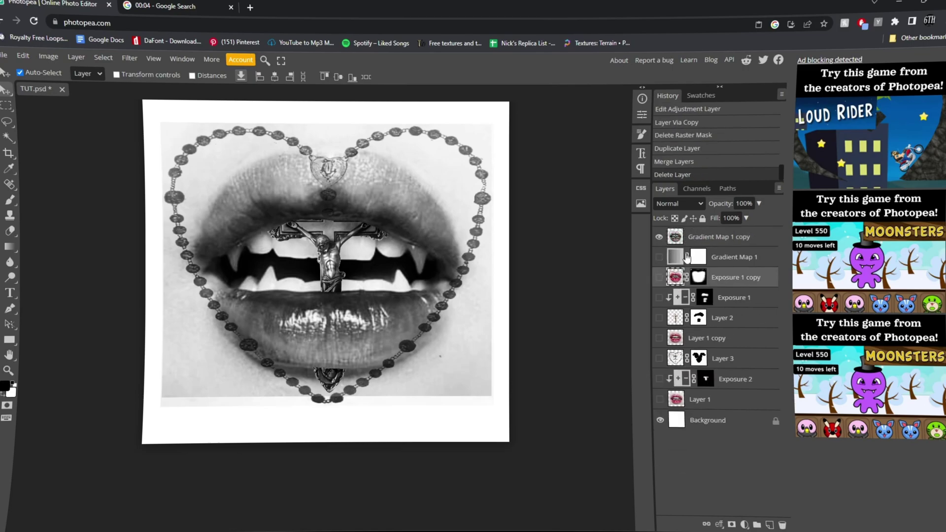
{"action": "left_click", "coordinate": [742, 246]}
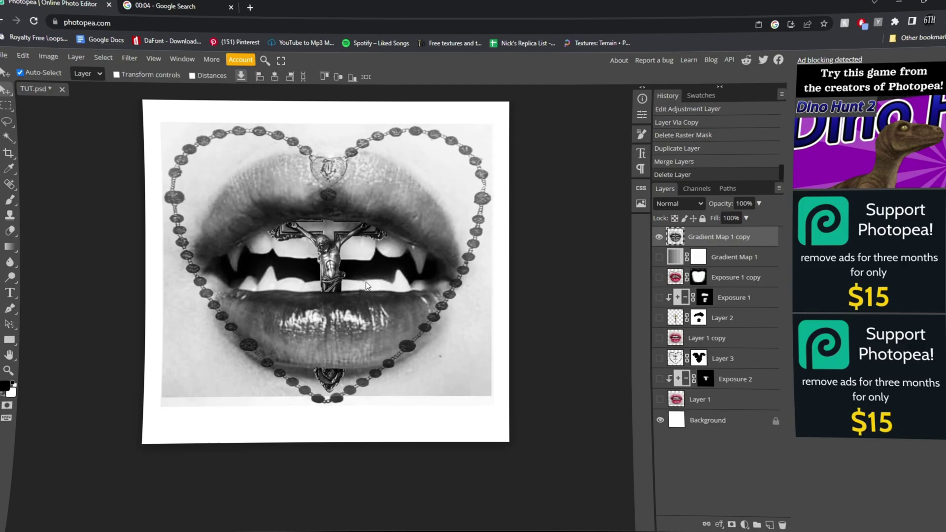
Step: Duplicate Gradient Map 1 copy twice, hide the topmost copy and select the one below it
{"action": "key", "text": "ctrl+j"}
{"action": "key", "text": "ctrl+j"}
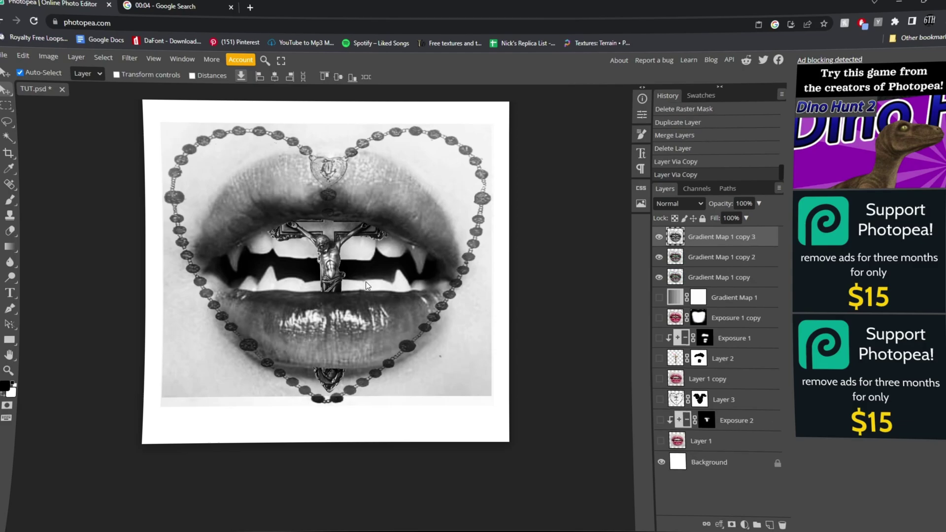
{"action": "left_click", "coordinate": [659, 238]}
{"action": "left_click", "coordinate": [678, 258]}
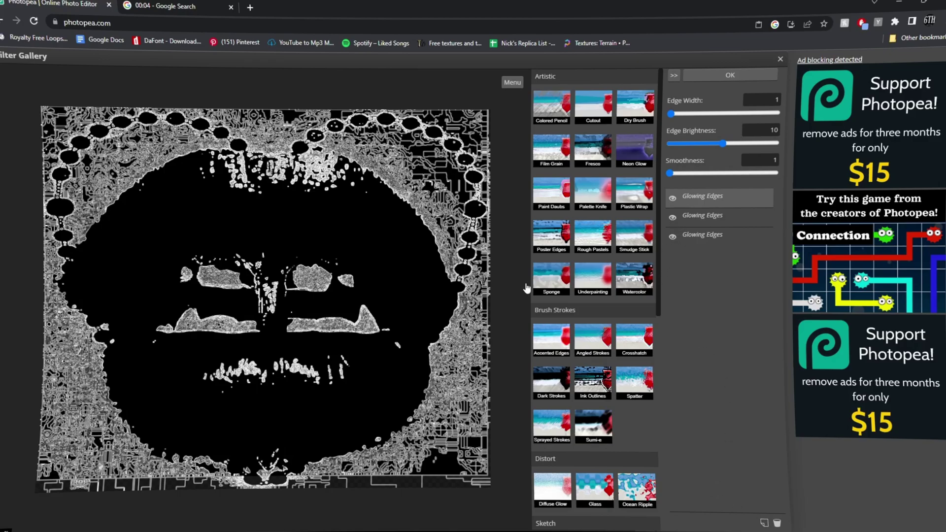
Step: Filter Gradient Map 1 copy 3 with a Dot Halftone Pattern (size 3, contrast 6) over Reticulation (density 7, foreground level 7, background level 5)
{"action": "left_click", "coordinate": [673, 235]}
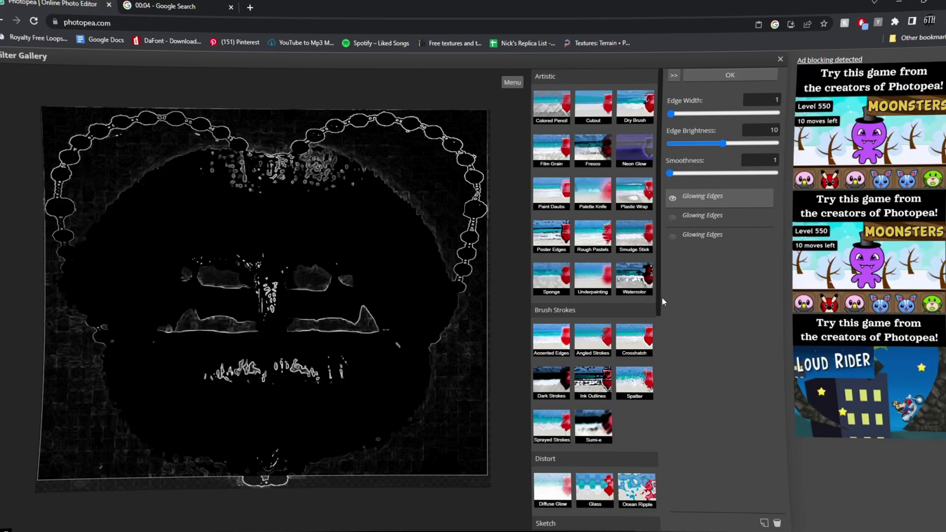
{"action": "scroll", "coordinate": [622, 372], "scroll_direction": "down", "scroll_amount": 3}
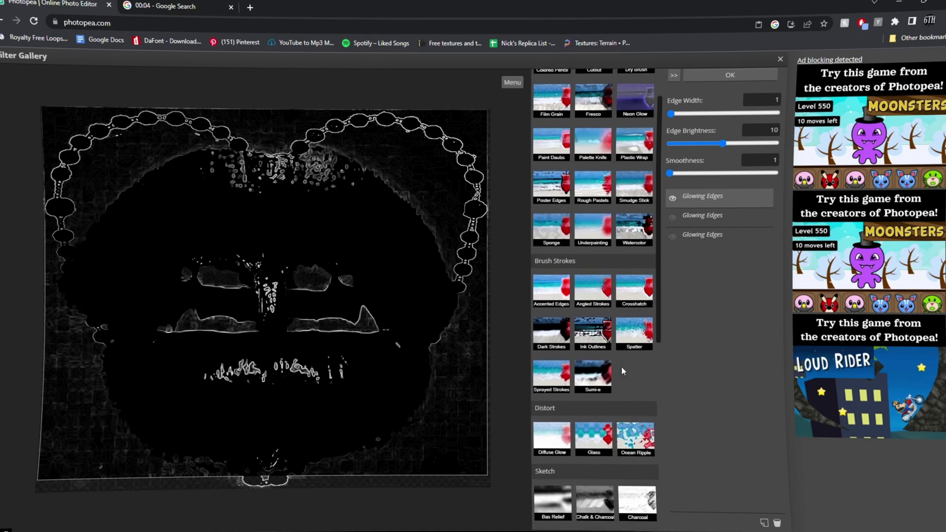
{"action": "scroll", "coordinate": [625, 365], "scroll_direction": "down", "scroll_amount": 3}
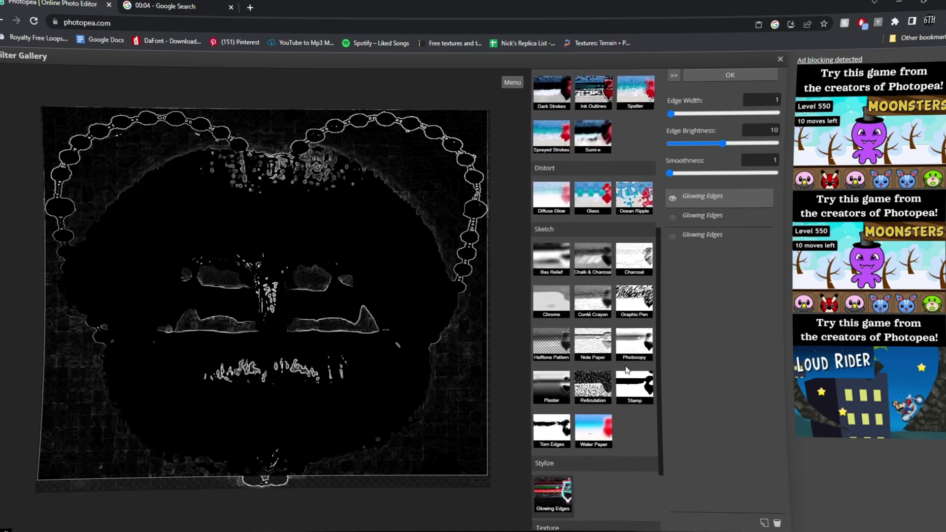
{"action": "left_click", "coordinate": [603, 389]}
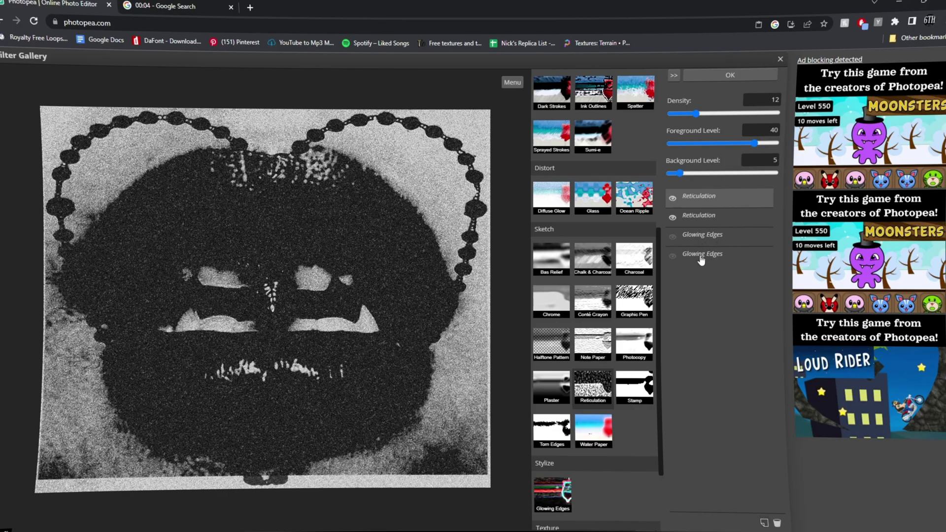
{"action": "left_click", "coordinate": [709, 239]}
{"action": "left_click", "coordinate": [716, 205]}
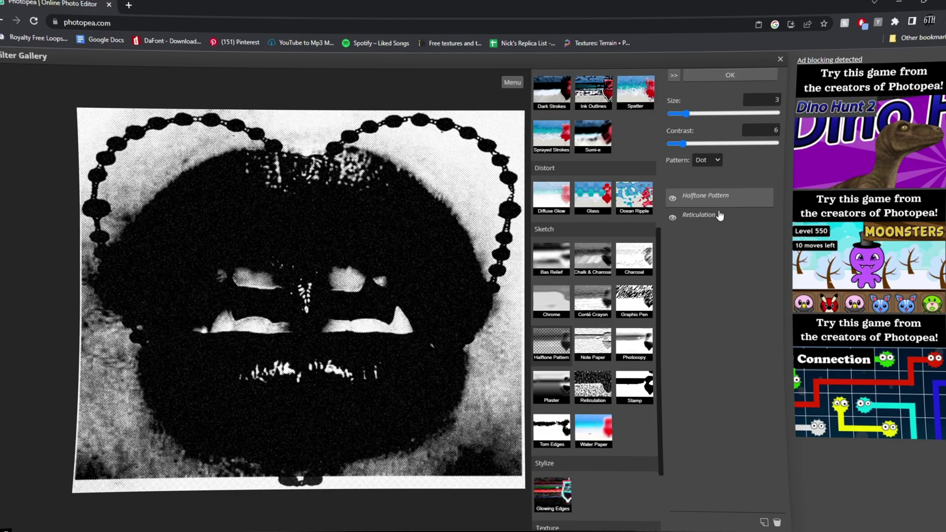
{"action": "left_click", "coordinate": [719, 215]}
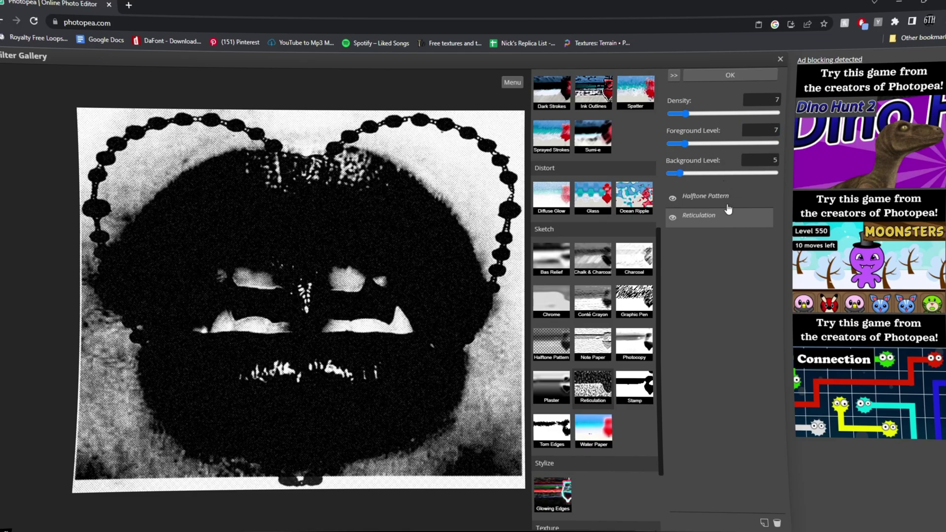
{"action": "left_click", "coordinate": [736, 76]}
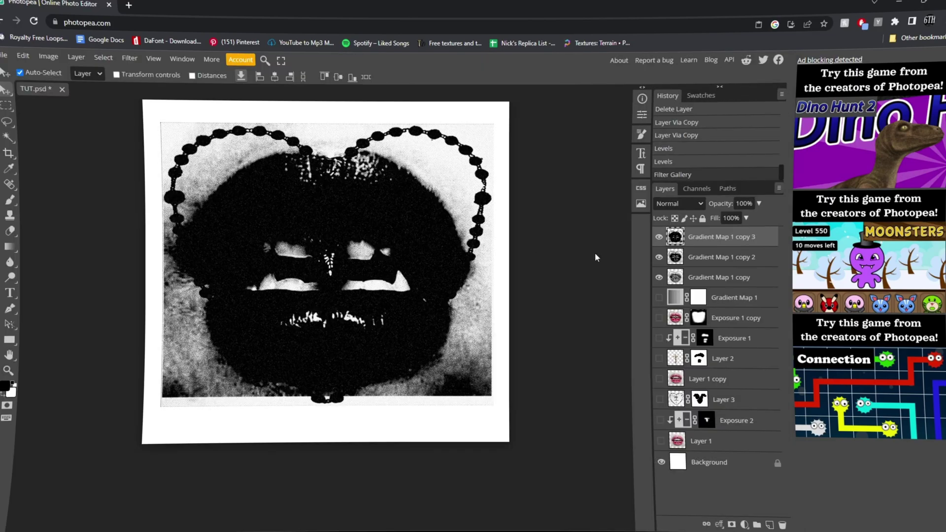
Step: Hide Gradient Map 1 copy 3 and copy 2, leaving only Gradient Map 1 copy visible above the Background
{"action": "left_click", "coordinate": [659, 238]}
{"action": "left_click", "coordinate": [690, 255]}
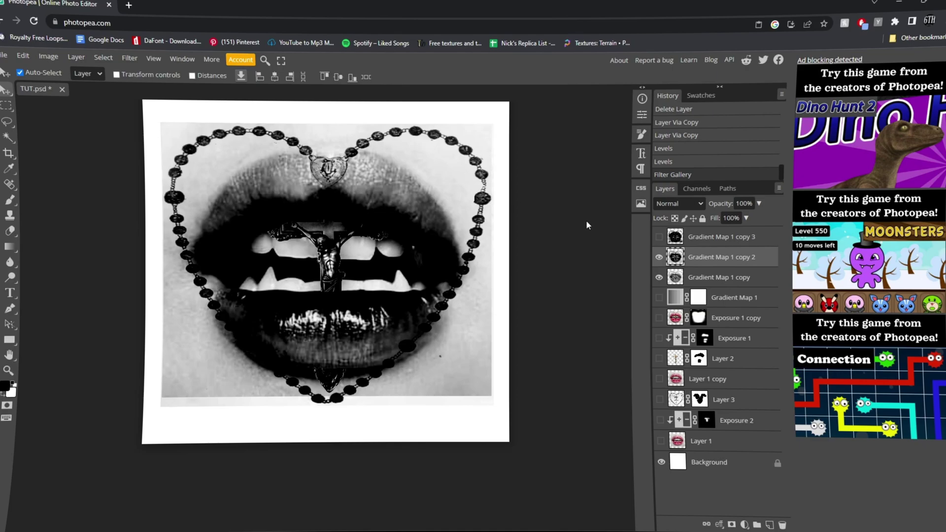
{"action": "left_click", "coordinate": [658, 257]}
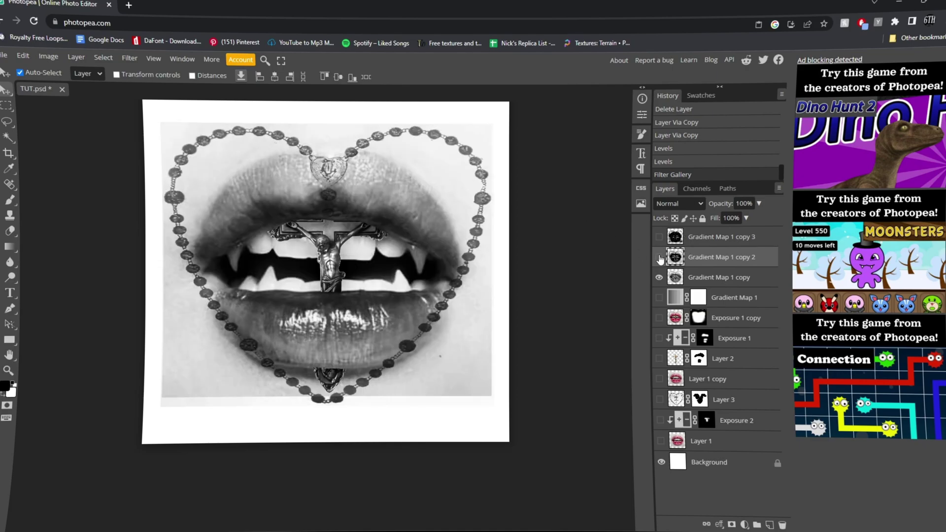
{"action": "left_click", "coordinate": [658, 257]}
Step: Apply Torn Edges with image balance 25, smoothness 15 and contrast 0 over a Grain effect from the Filter Gallery to Gradient Map 1 copy
{"action": "left_click", "coordinate": [130, 58]}
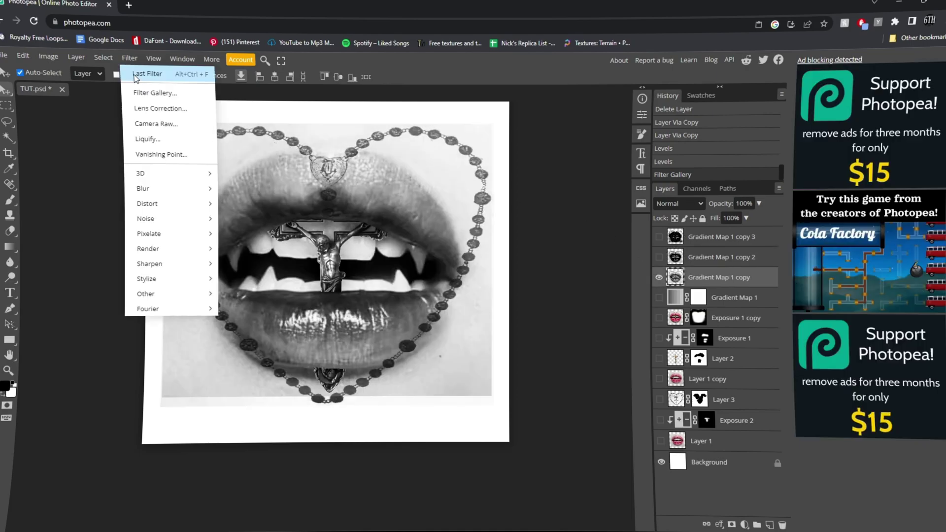
{"action": "left_click", "coordinate": [151, 91]}
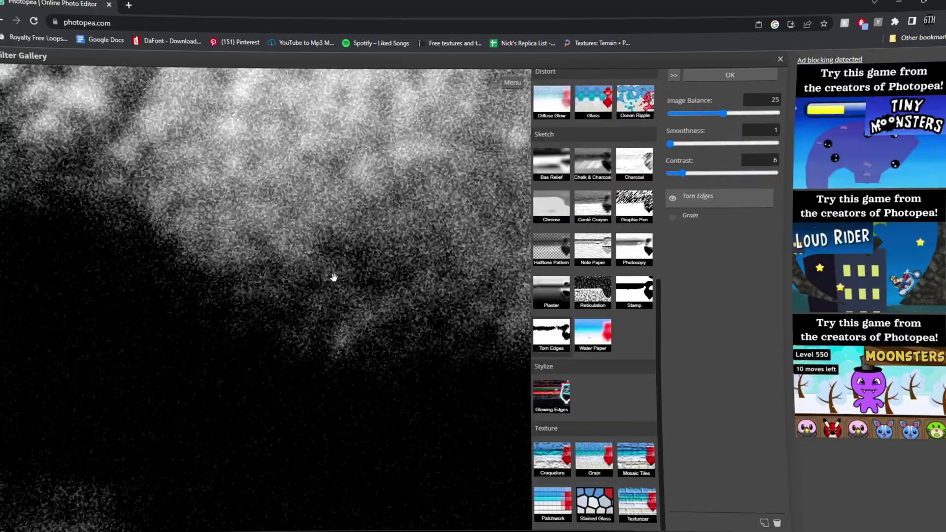
{"action": "left_click_drag", "start_coordinate": [745, 143], "coordinate": [737, 143]}
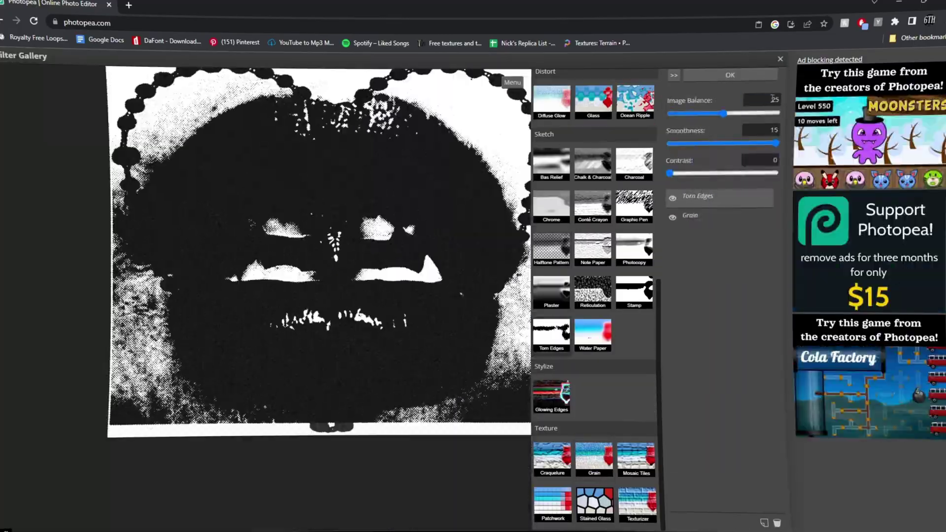
{"action": "left_click", "coordinate": [729, 75]}
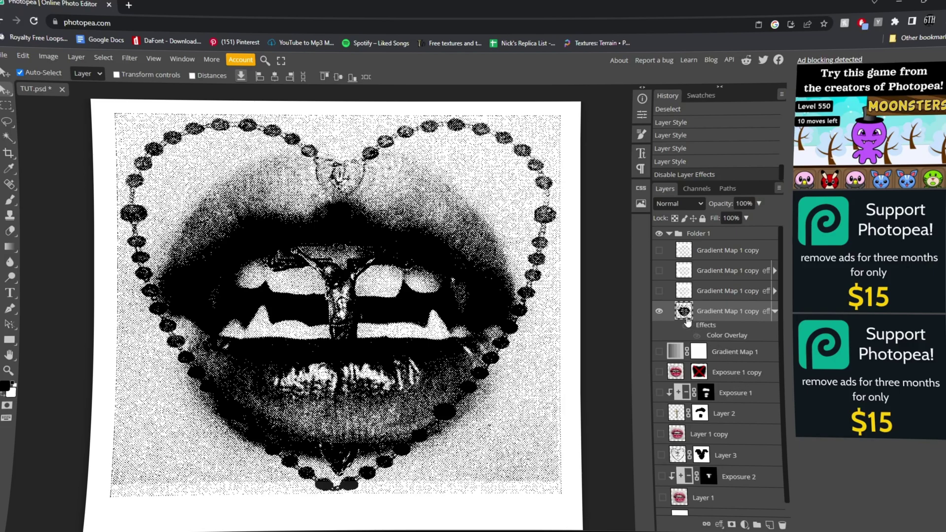
Step: Move the halftone collage layer out above Folder 1 and add a new empty layer on top of it
{"action": "left_click_drag", "start_coordinate": [711, 311], "coordinate": [707, 228]}
{"action": "key", "text": "ctrl+shift+n"}
{"action": "key", "text": "b"}
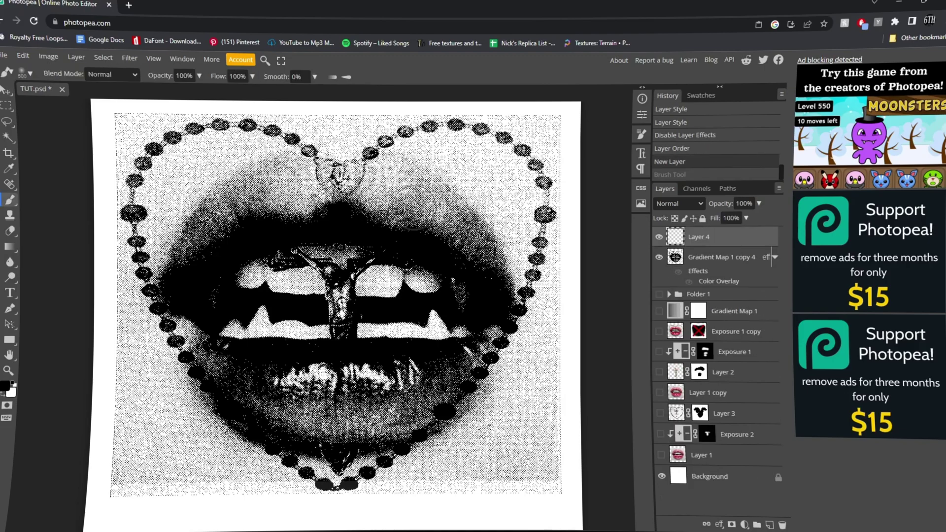
{"action": "right_click", "coordinate": [414, 208]}
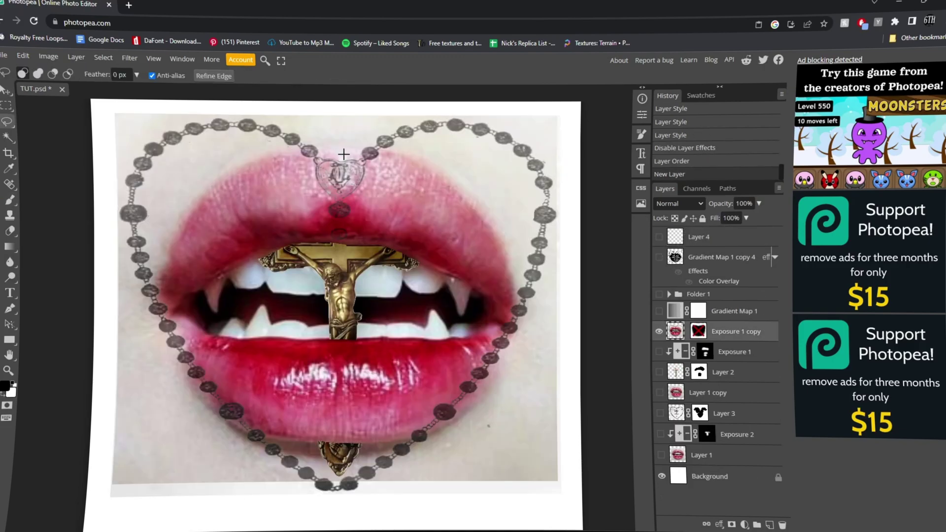
Step: Lasso the outer outline of the lips, fill it with red on Layer 4 and deselect
{"action": "mouse_move", "coordinate": [283, 149]}
{"action": "left_mouse_down"}
{"action": "mouse_move", "coordinate": [167, 241]}
{"action": "mouse_move", "coordinate": [468, 317]}
{"action": "mouse_move", "coordinate": [384, 150]}
{"action": "mouse_move", "coordinate": [347, 153]}
{"action": "left_mouse_up"}
{"action": "mouse_move", "coordinate": [515, 266]}
{"action": "left_mouse_down"}
{"action": "mouse_move", "coordinate": [395, 442]}
{"action": "mouse_move", "coordinate": [284, 436]}
{"action": "mouse_move", "coordinate": [216, 297]}
{"action": "mouse_move", "coordinate": [170, 300]}
{"action": "left_mouse_up"}
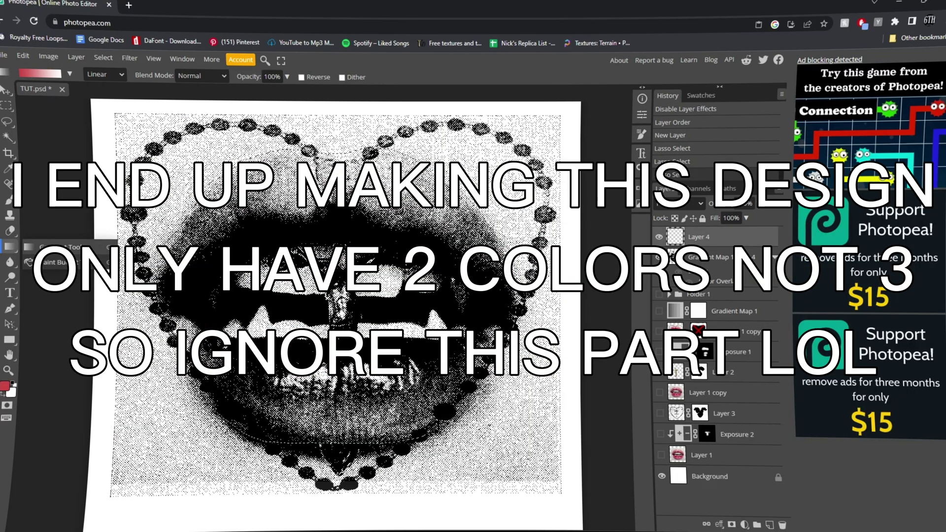
{"action": "key", "text": "g"}
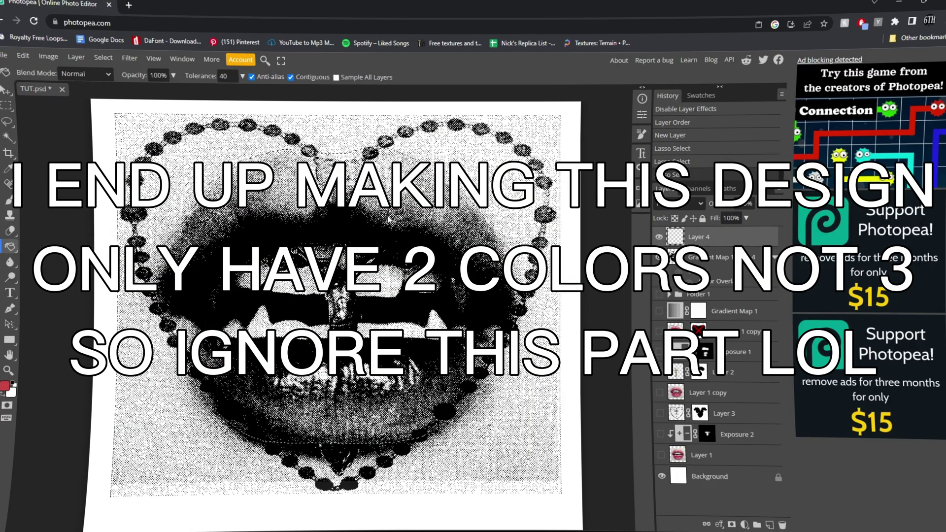
{"action": "left_click", "coordinate": [413, 216]}
{"action": "key", "text": "ctrl+d"}
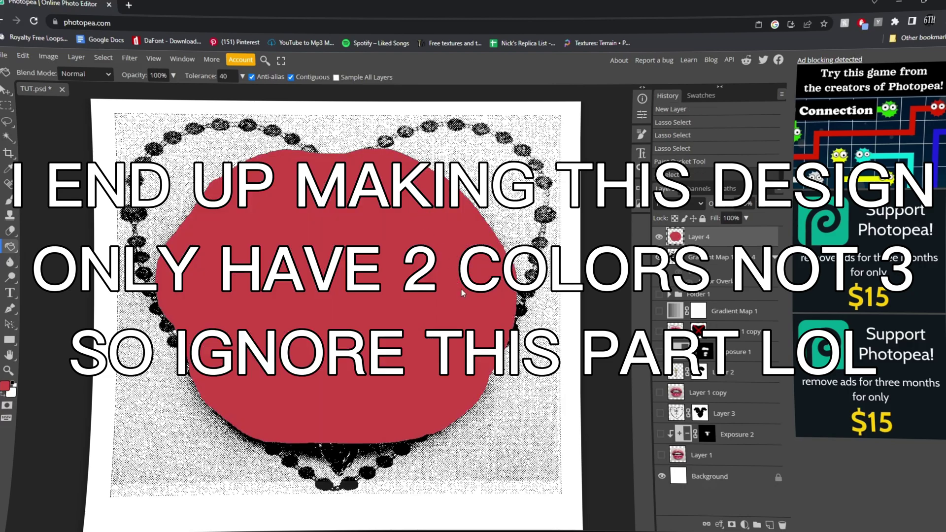
Step: Set Layer 4's blend mode to Multiply and add a raster mask to it
{"action": "key", "text": "v"}
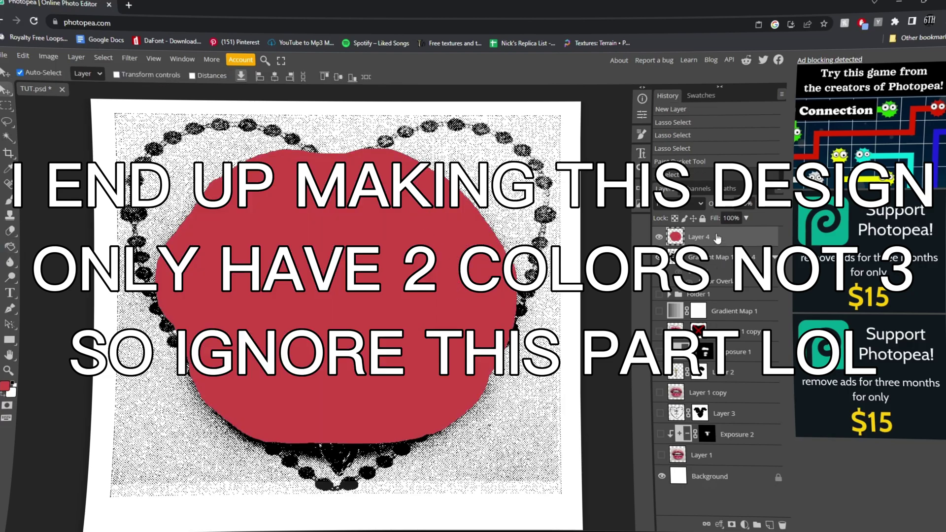
{"action": "left_click", "coordinate": [683, 204]}
{"action": "left_click", "coordinate": [675, 252]}
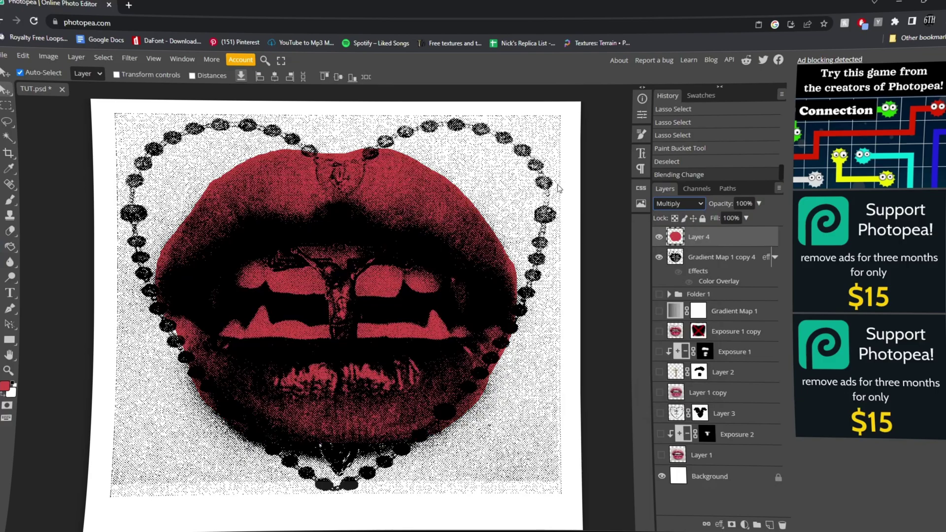
{"action": "left_click", "coordinate": [592, 175]}
{"action": "left_click", "coordinate": [676, 238]}
{"action": "left_click", "coordinate": [731, 524]}
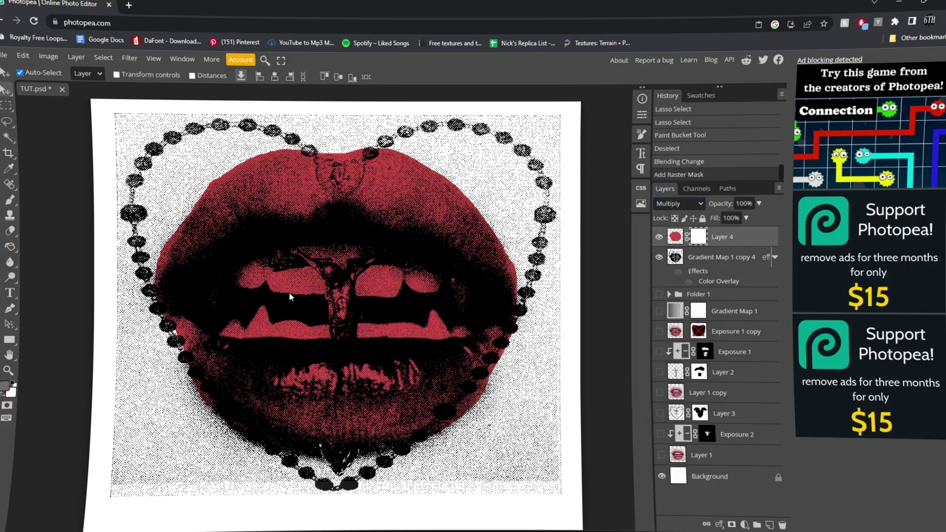
Step: Enlarge the brush, set the foreground to black and paint Layer 4's mask over the teeth and crucifix to remove the red
{"action": "key", "text": "b"}
{"action": "key", "text": "bracketright"}
{"action": "key", "text": "bracketright"}
{"action": "key", "text": "bracketright"}
{"action": "key", "text": "bracketright"}
{"action": "key", "text": "bracketright"}
{"action": "key", "text": "bracketright"}
{"action": "key", "text": "bracketright"}
{"action": "key", "text": "bracketright"}
{"action": "key", "text": "bracketright"}
{"action": "key", "text": "bracketright"}
{"action": "key", "text": "bracketright"}
{"action": "key", "text": "bracketright"}
{"action": "key", "text": "bracketright"}
{"action": "key", "text": "bracketright"}
{"action": "key", "text": "bracketright"}
{"action": "key", "text": "bracketright"}
{"action": "key", "text": "bracketright"}
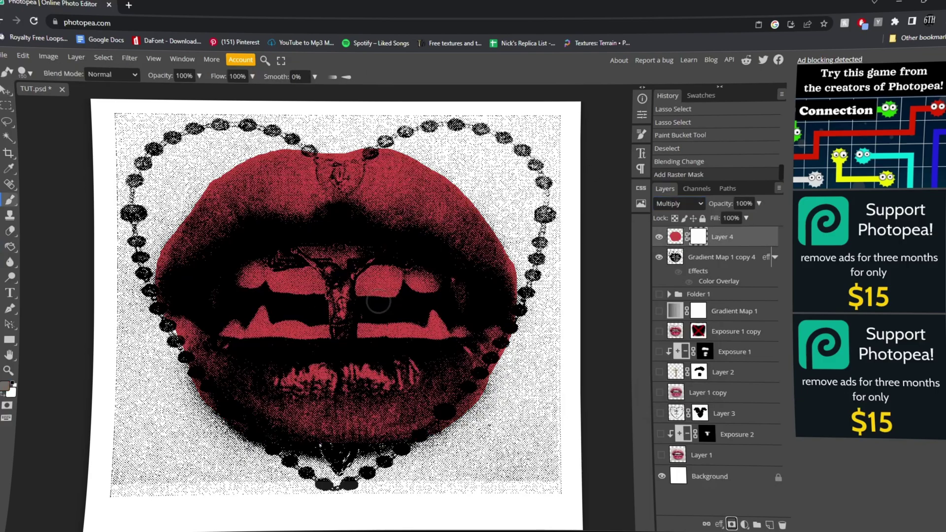
{"action": "left_click", "coordinate": [378, 301]}
{"action": "key", "text": "ctrl+z"}
{"action": "left_click", "coordinate": [6, 386]}
{"action": "left_click", "coordinate": [84, 269]}
{"action": "left_click", "coordinate": [289, 157]}
{"action": "mouse_move", "coordinate": [340, 275]}
{"action": "left_mouse_down"}
{"action": "mouse_move", "coordinate": [237, 282]}
{"action": "mouse_move", "coordinate": [287, 258]}
{"action": "mouse_move", "coordinate": [404, 267]}
{"action": "mouse_move", "coordinate": [451, 299]}
{"action": "mouse_move", "coordinate": [462, 337]}
{"action": "mouse_move", "coordinate": [446, 321]}
{"action": "mouse_move", "coordinate": [460, 328]}
{"action": "mouse_move", "coordinate": [230, 329]}
{"action": "mouse_move", "coordinate": [353, 311]}
{"action": "mouse_move", "coordinate": [394, 291]}
{"action": "left_mouse_up"}
{"action": "scroll", "coordinate": [350, 224], "scroll_direction": "up", "scroll_amount": 3}
{"action": "scroll", "coordinate": [352, 224], "scroll_direction": "down", "scroll_amount": 3}
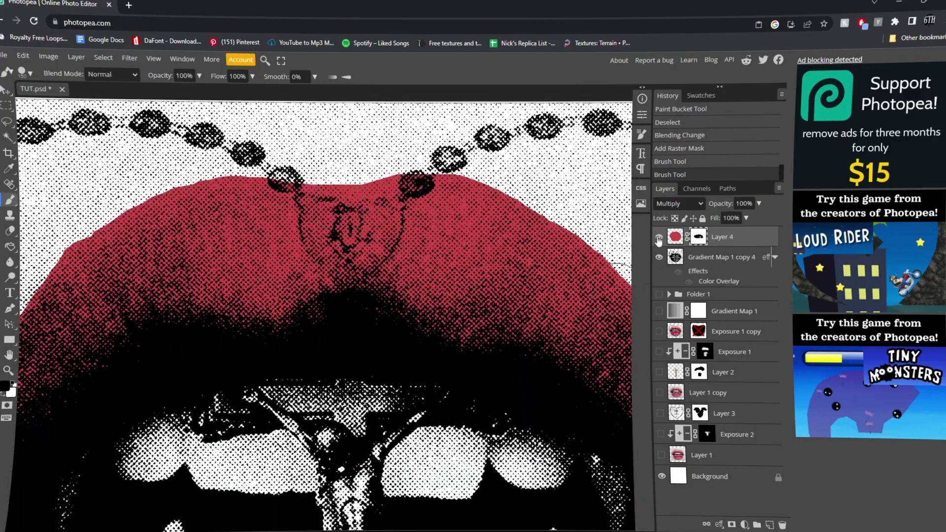
Step: Touch up the red at the mouth's left corner and compare the artwork with Layer 4 hidden and shown
{"action": "scroll", "coordinate": [189, 388], "scroll_direction": "up", "scroll_amount": 3}
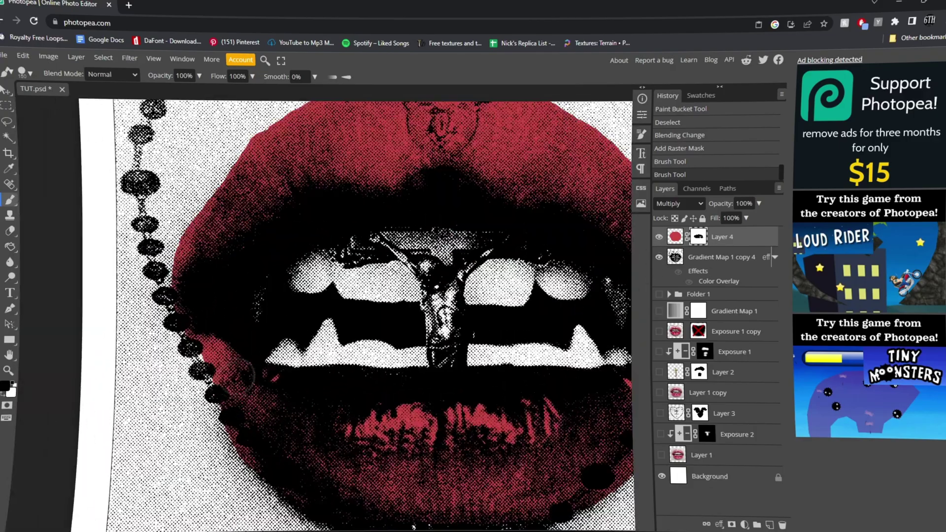
{"action": "key", "text": "ctrl+z"}
{"action": "mouse_move", "coordinate": [236, 369]}
{"action": "left_mouse_down"}
{"action": "mouse_move", "coordinate": [317, 326]}
{"action": "mouse_move", "coordinate": [224, 376]}
{"action": "left_mouse_up"}
{"action": "left_click", "coordinate": [675, 237]}
{"action": "left_click", "coordinate": [611, 351]}
{"action": "scroll", "coordinate": [224, 377], "scroll_direction": "down", "scroll_amount": 3}
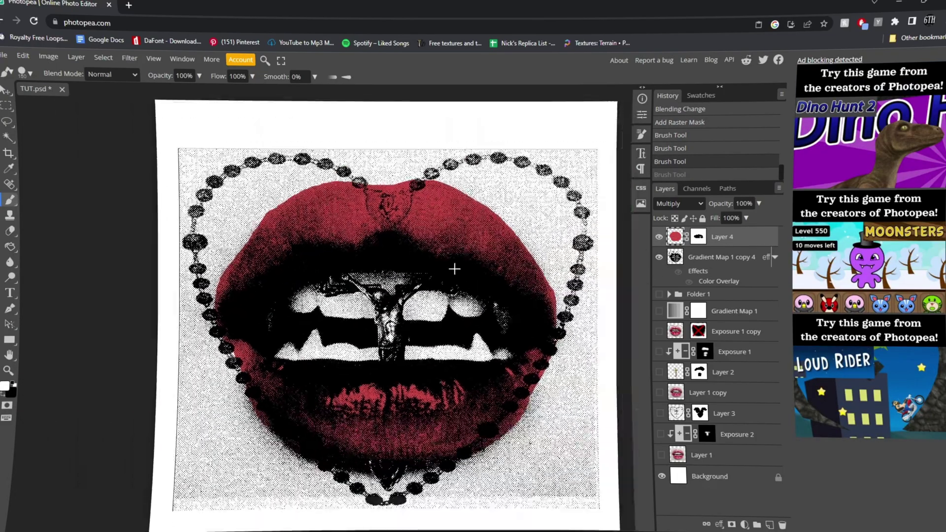
{"action": "left_click", "coordinate": [659, 237]}
{"action": "left_click", "coordinate": [659, 237]}
{"action": "scroll", "coordinate": [389, 212], "scroll_direction": "up", "scroll_amount": 4}
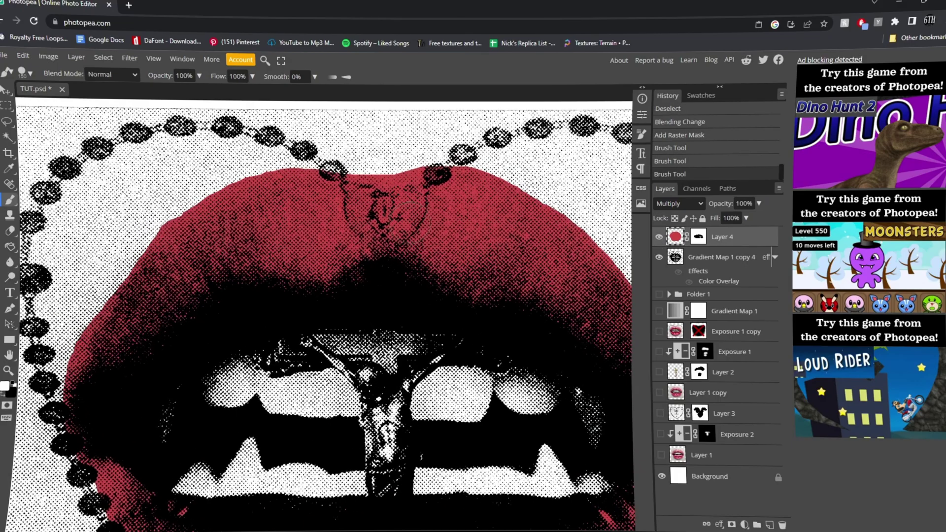
{"action": "left_click", "coordinate": [387, 232]}
{"action": "left_click", "coordinate": [377, 222]}
{"action": "left_click", "coordinate": [364, 209]}
{"action": "key", "text": "ctrl+z"}
{"action": "key", "text": "ctrl+z"}
{"action": "key", "text": "ctrl+z"}
Step: Lasso the rosary's heart medallion on the upper lip, paint it black on Layer 4's mask and deselect
{"action": "left_click", "coordinate": [698, 238]}
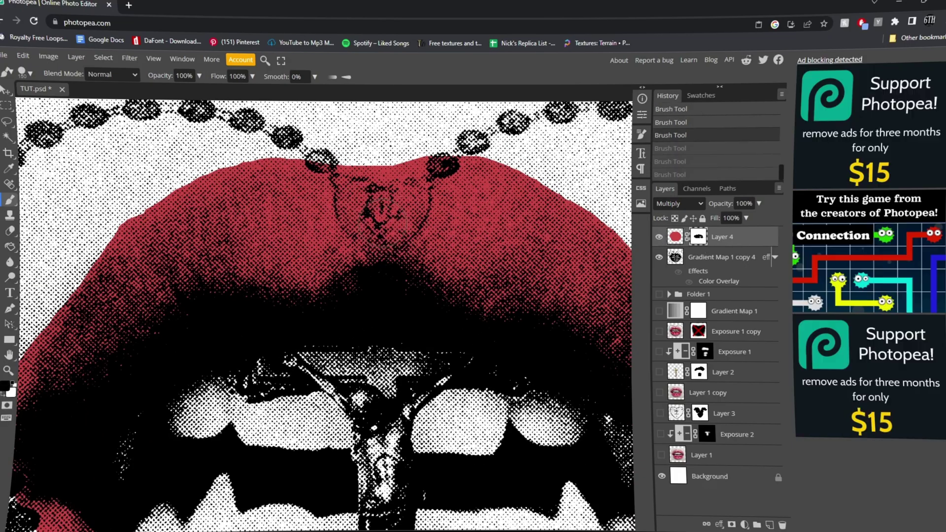
{"action": "key", "text": "l"}
{"action": "left_click", "coordinate": [314, 156]}
{"action": "left_click", "coordinate": [311, 168]}
{"action": "mouse_move", "coordinate": [310, 168]}
{"action": "left_mouse_down"}
{"action": "mouse_move", "coordinate": [435, 184]}
{"action": "mouse_move", "coordinate": [329, 165]}
{"action": "mouse_move", "coordinate": [379, 258]}
{"action": "mouse_move", "coordinate": [433, 180]}
{"action": "left_mouse_up"}
{"action": "key", "text": "b"}
{"action": "mouse_move", "coordinate": [355, 192]}
{"action": "left_mouse_down"}
{"action": "mouse_move", "coordinate": [403, 183]}
{"action": "mouse_move", "coordinate": [419, 197]}
{"action": "left_mouse_up"}
{"action": "key", "text": "ctrl+d"}
Step: Dab black on Layer 4's mask over the rosary bead beside the medallion to remove its red
{"action": "left_click", "coordinate": [442, 167]}
{"action": "left_click", "coordinate": [446, 167]}
{"action": "left_click", "coordinate": [435, 167]}
{"action": "key", "text": "v"}
{"action": "key", "text": "ctrl+minus"}
{"action": "key", "text": "ctrl+minus"}
{"action": "scroll", "coordinate": [328, 315], "scroll_direction": "down", "scroll_amount": 2}
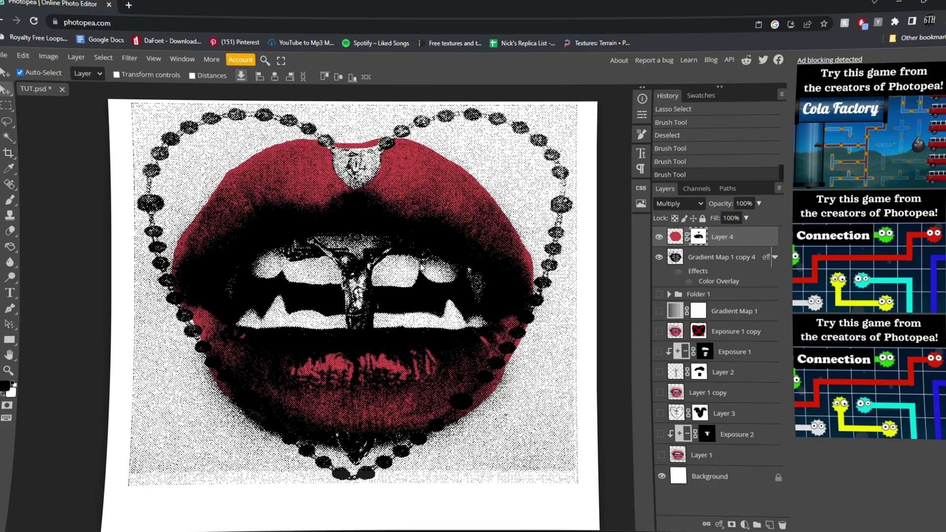
Step: Paint black on Layer 4's mask over the rosary beads along the lower lip's right edge, undoing the last stroke
{"action": "key", "text": "b"}
{"action": "scroll", "coordinate": [503, 370], "scroll_direction": "up", "scroll_amount": 5}
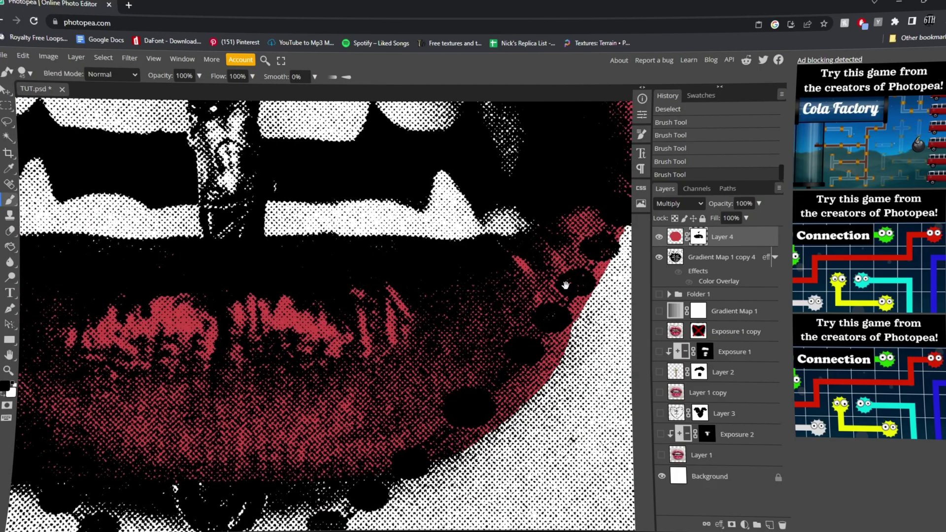
{"action": "left_click", "coordinate": [503, 350]}
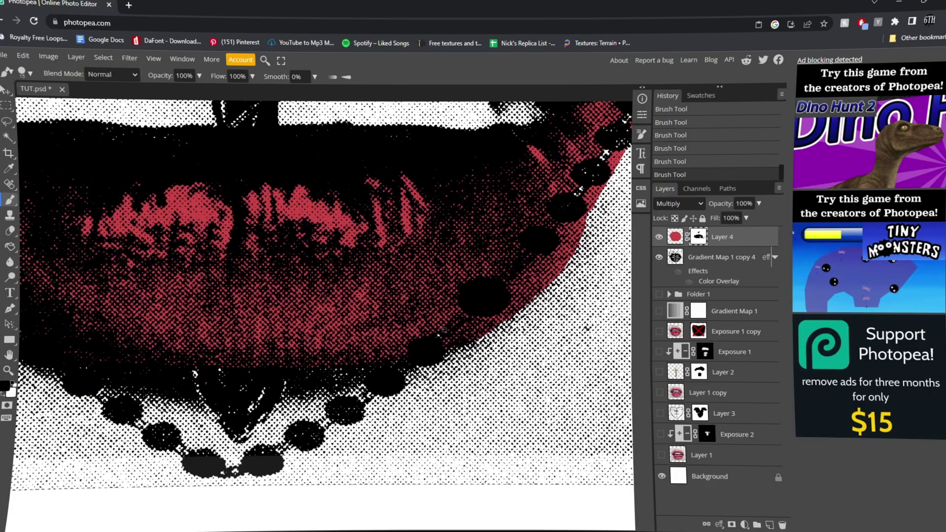
{"action": "left_click_drag", "start_coordinate": [444, 330], "coordinate": [461, 318]}
{"action": "left_click_drag", "start_coordinate": [508, 280], "coordinate": [532, 256]}
{"action": "key", "text": "ctrl+z"}
{"action": "scroll", "coordinate": [503, 207], "scroll_direction": "down", "scroll_amount": 6}
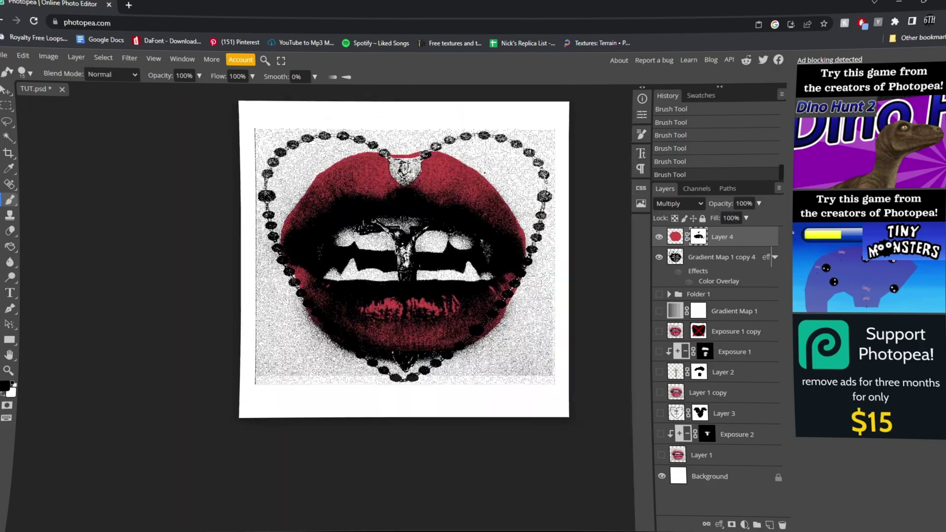
{"action": "key", "text": "v"}
{"action": "scroll", "coordinate": [331, 318], "scroll_direction": "up", "scroll_amount": 2}
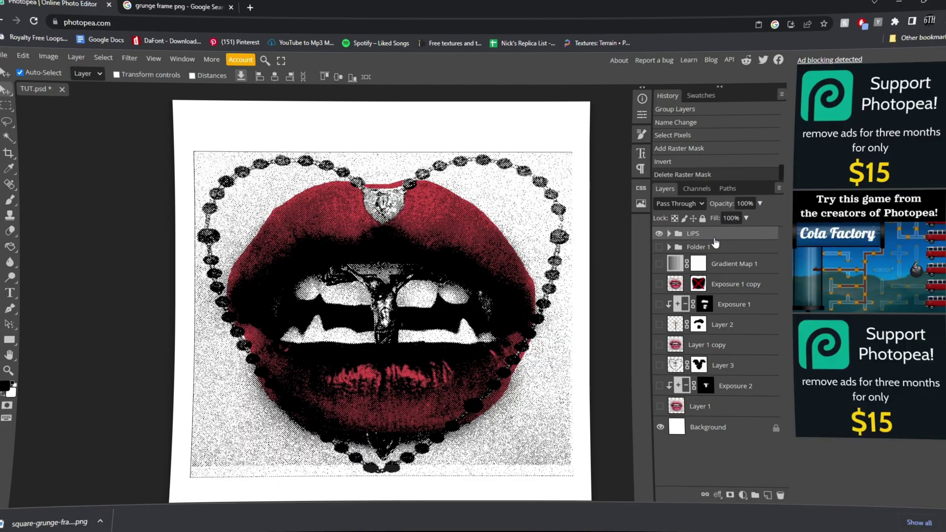
Step: Place the downloaded square-grunge-frame PNG over the artwork and enlarge it to cover the whole canvas
{"action": "left_click_drag", "start_coordinate": [37, 527], "coordinate": [295, 314]}
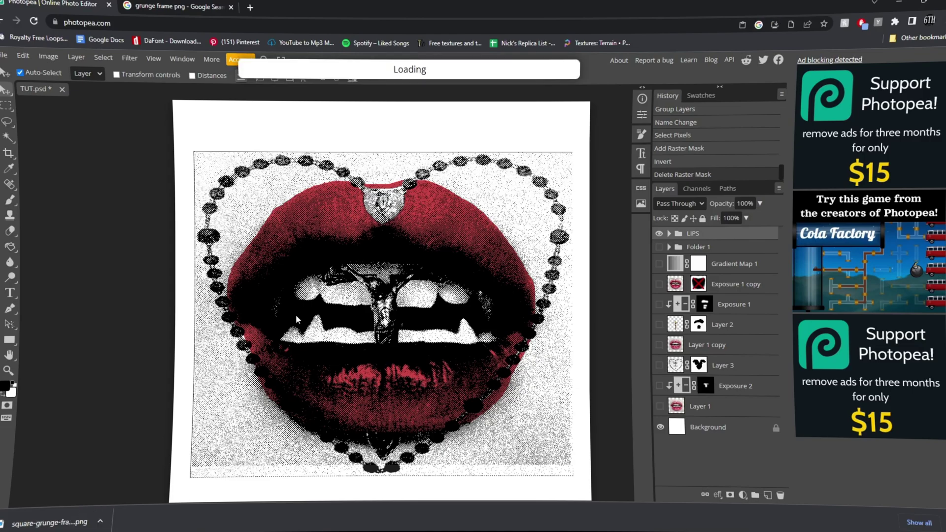
{"action": "scroll", "coordinate": [380, 189], "scroll_direction": "down", "scroll_amount": 2}
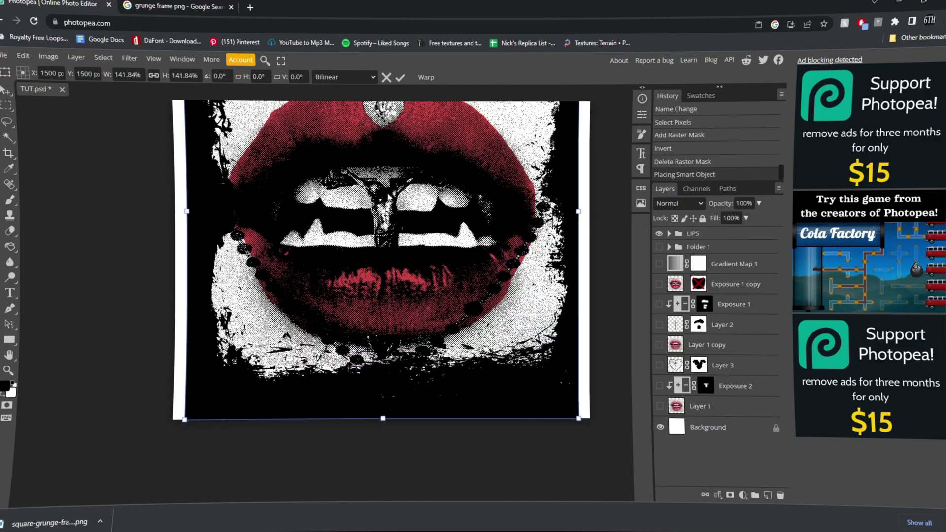
{"action": "scroll", "coordinate": [387, 195], "scroll_direction": "up", "scroll_amount": 1}
{"action": "scroll", "coordinate": [389, 196], "scroll_direction": "down", "scroll_amount": 1}
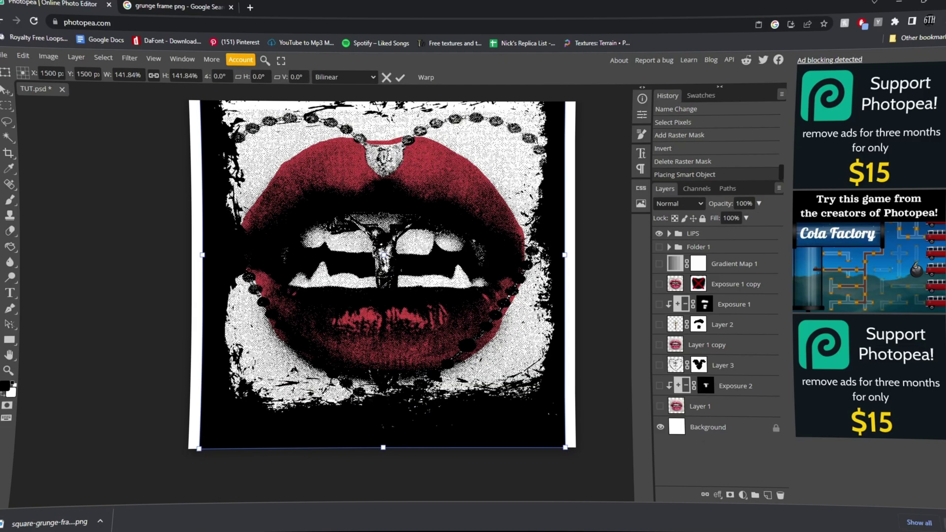
{"action": "scroll", "coordinate": [391, 163], "scroll_direction": "up", "scroll_amount": 1}
{"action": "left_click_drag", "start_coordinate": [385, 125], "coordinate": [388, 147]}
{"action": "key", "text": "ctrl+z"}
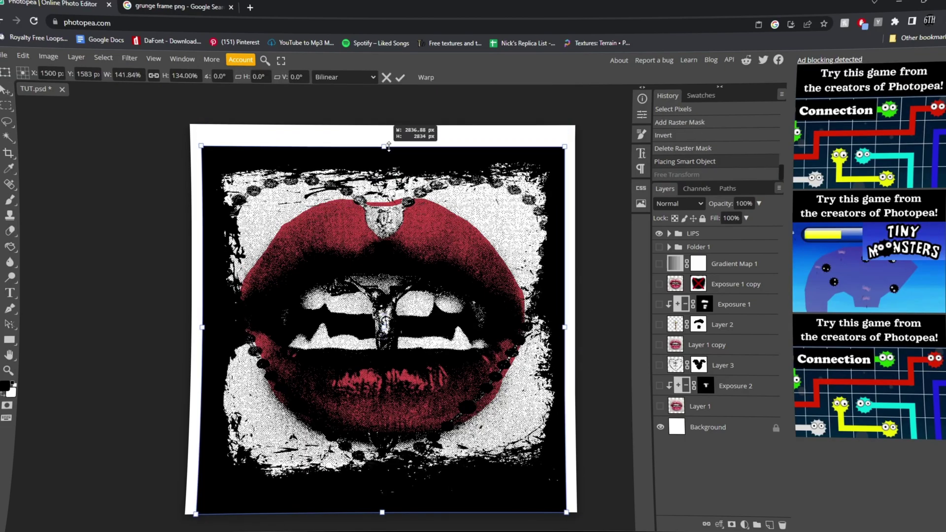
{"action": "key", "text": "Return"}
{"action": "scroll", "coordinate": [462, 304], "scroll_direction": "down", "scroll_amount": 1}
Step: Duplicate the square-grunge-frame layer, hide the original and rasterize the copy
{"action": "key", "text": "ctrl+i"}
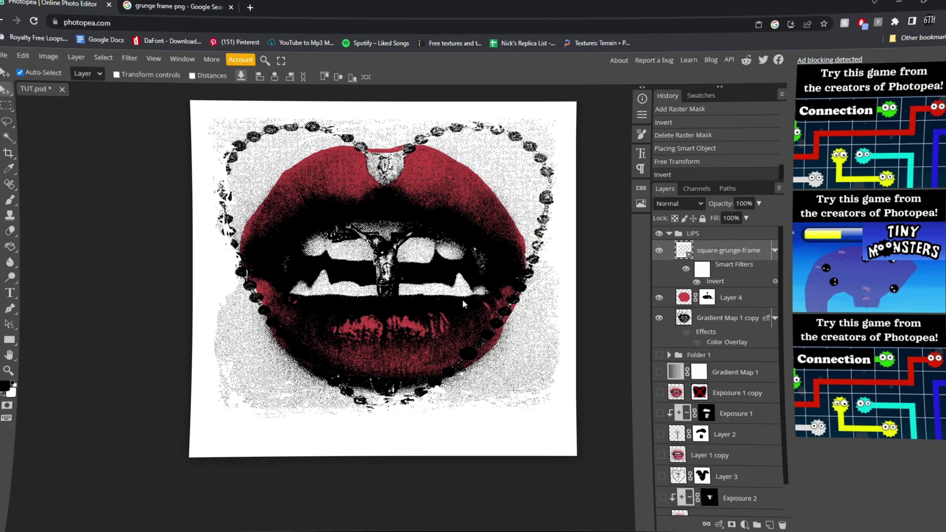
{"action": "key", "text": "ctrl+z"}
{"action": "key", "text": "ctrl+j"}
{"action": "left_click", "coordinate": [658, 270]}
{"action": "right_click", "coordinate": [689, 251]}
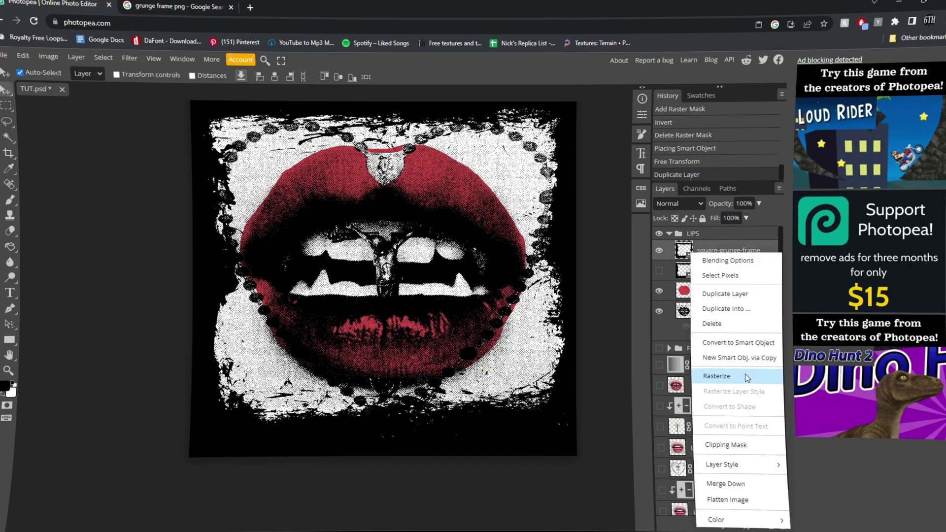
{"action": "left_click", "coordinate": [745, 377]}
Step: Lasso the grunge frame's lower-left corner, shift it in towards the artwork, and invert the frame to white
{"action": "key", "text": "l"}
{"action": "left_click_drag", "start_coordinate": [222, 308], "coordinate": [359, 512]}
{"action": "key", "text": "v"}
{"action": "left_click_drag", "start_coordinate": [234, 439], "coordinate": [275, 403]}
{"action": "left_click_drag", "start_coordinate": [210, 345], "coordinate": [206, 344]}
{"action": "left_click_drag", "start_coordinate": [344, 398], "coordinate": [339, 420]}
{"action": "left_click_drag", "start_coordinate": [404, 438], "coordinate": [395, 446]}
{"action": "key", "text": "Return"}
{"action": "key", "text": "ctrl+d"}
{"action": "key", "text": "ctrl+i"}
{"action": "left_click", "coordinate": [669, 234]}
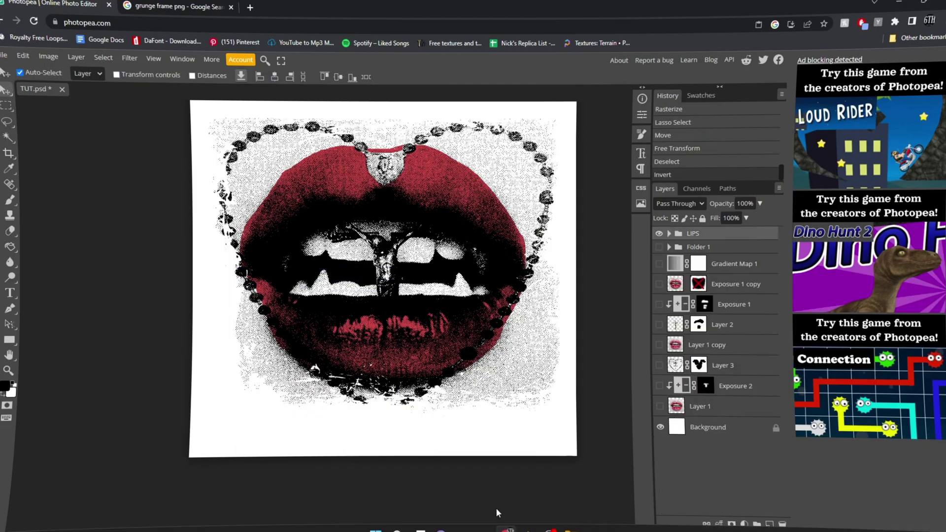
Step: Duplicate the LIPS group, hide the original and merge the copy into a single layer
{"action": "key", "text": "ctrl+j"}
{"action": "left_click", "coordinate": [659, 247]}
{"action": "key", "text": "ctrl+e"}
Step: Select the white areas of the LIPS copy layer with the Magic Wand, delete them and inspect the cut-out close up
{"action": "key", "text": "w"}
{"action": "scroll", "coordinate": [276, 157], "scroll_direction": "up", "scroll_amount": 8}
{"action": "left_click", "coordinate": [177, 164]}
{"action": "key", "text": "Delete"}
{"action": "key", "text": "ctrl+d"}
{"action": "key", "text": "ctrl+0"}
{"action": "key", "text": "v"}
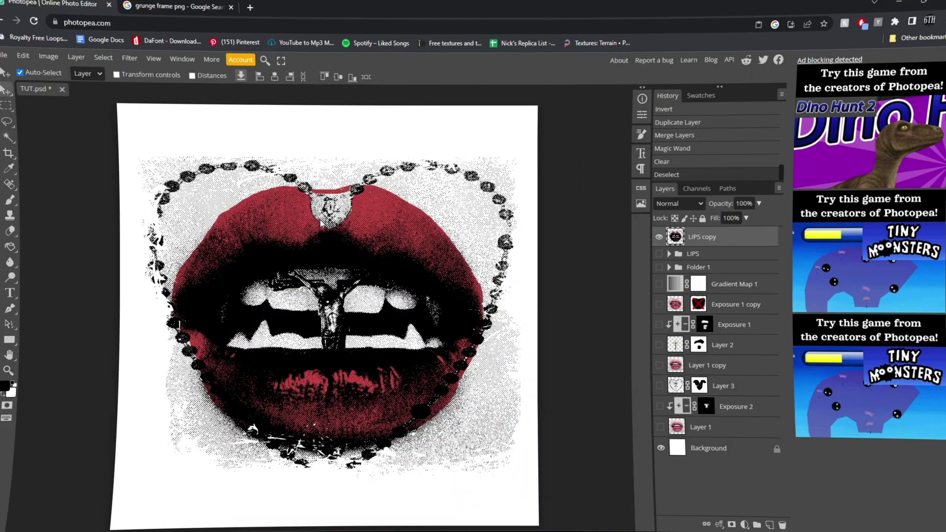
{"action": "scroll", "coordinate": [443, 355], "scroll_direction": "up", "scroll_amount": 5}
{"action": "left_click_drag", "start_coordinate": [389, 323], "coordinate": [530, 457]}
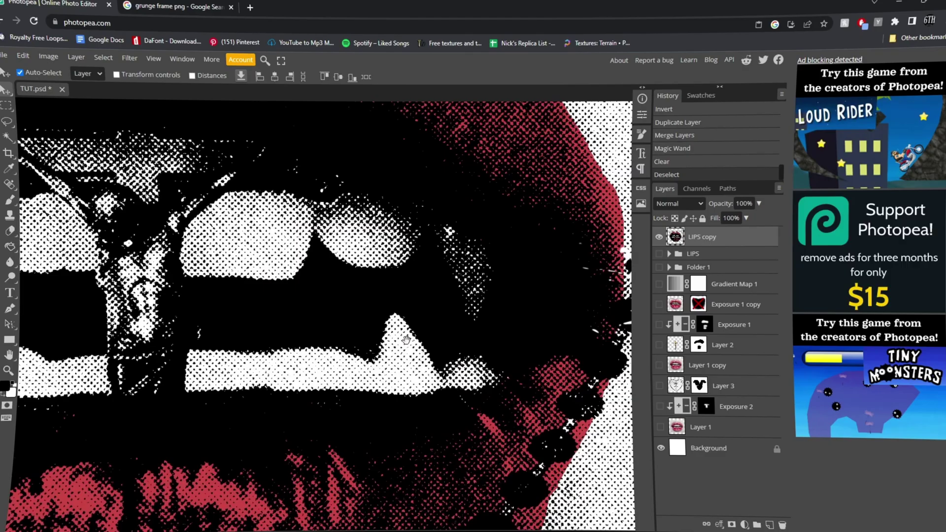
{"action": "left_click_drag", "start_coordinate": [159, 143], "coordinate": [531, 339]}
{"action": "scroll", "coordinate": [532, 345], "scroll_direction": "down", "scroll_amount": 5}
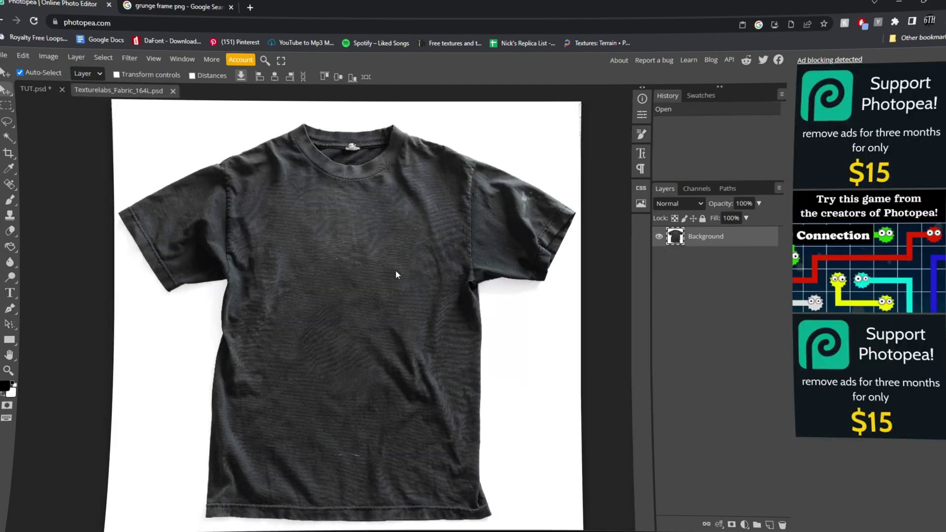
Step: Turn the black T-shirt white with Levels, using a white input of 82 and a midtone value of 3.62
{"action": "key", "text": "ctrl+l"}
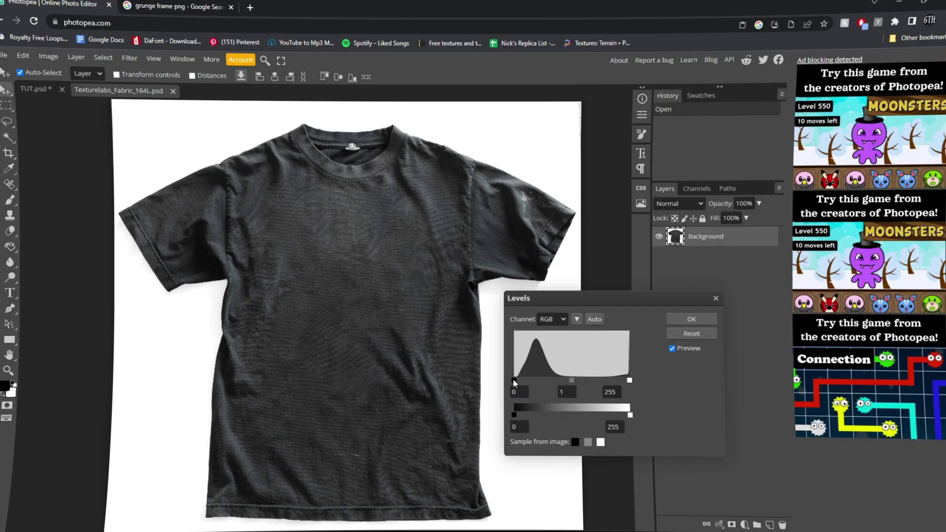
{"action": "mouse_move", "coordinate": [513, 380]}
{"action": "left_mouse_down"}
{"action": "mouse_move", "coordinate": [527, 379]}
{"action": "mouse_move", "coordinate": [510, 379]}
{"action": "left_mouse_up"}
{"action": "left_click_drag", "start_coordinate": [629, 380], "coordinate": [552, 380]}
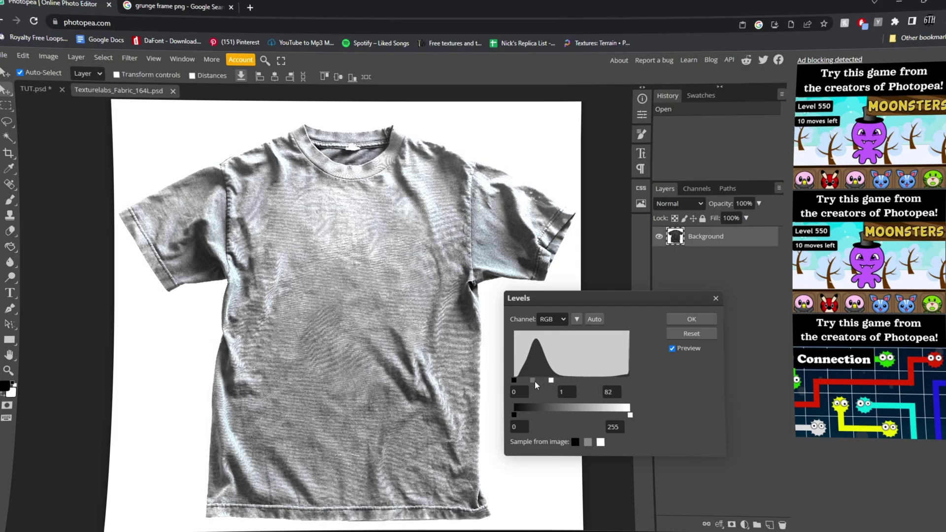
{"action": "mouse_move", "coordinate": [537, 381]}
{"action": "left_mouse_down"}
{"action": "mouse_move", "coordinate": [517, 380]}
{"action": "mouse_move", "coordinate": [532, 376]}
{"action": "left_mouse_up"}
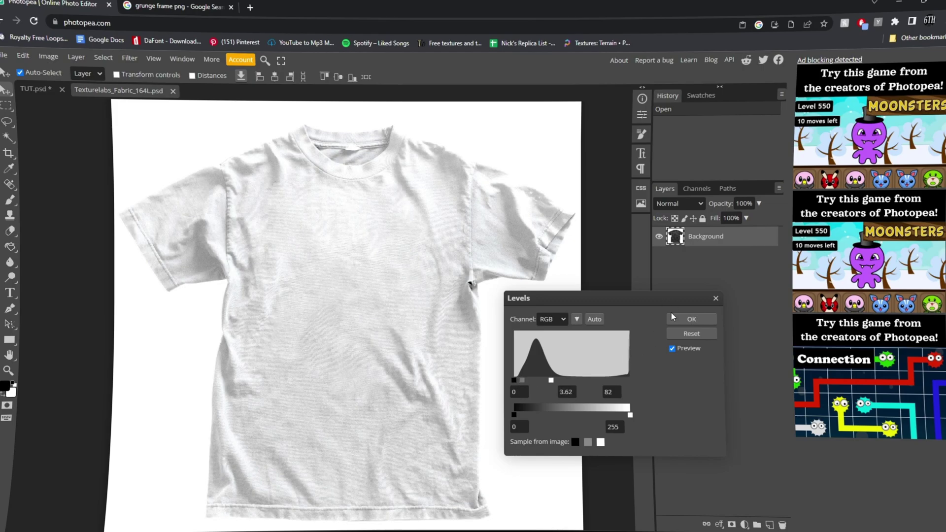
{"action": "left_click", "coordinate": [689, 319]}
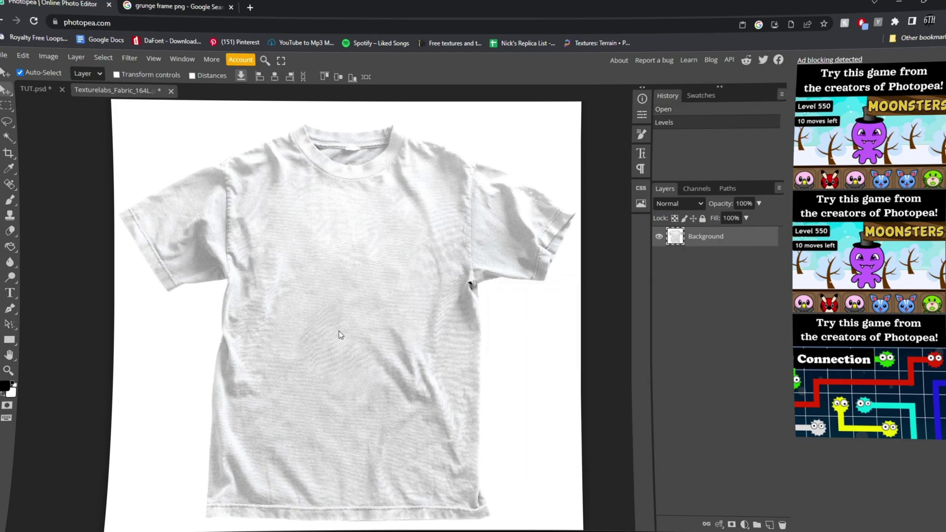
Step: Paste the lips artwork onto the T-shirt, scale it to about 70% and centre it on the chest
{"action": "key", "text": "ctrl+v"}
{"action": "key", "text": "ctrl+t"}
{"action": "left_click", "coordinate": [351, 8]}
{"action": "key", "text": "ctrl+alt+t"}
{"action": "left_click_drag", "start_coordinate": [499, 319], "coordinate": [408, 317]}
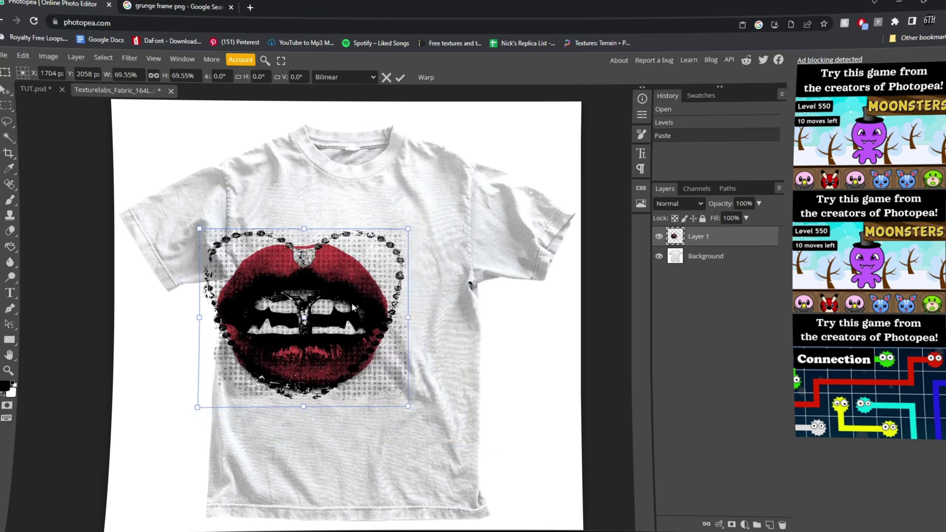
{"action": "left_click_drag", "start_coordinate": [352, 304], "coordinate": [398, 287]}
{"action": "mouse_move", "coordinate": [350, 389]}
{"action": "left_mouse_down"}
{"action": "mouse_move", "coordinate": [352, 413]}
{"action": "mouse_move", "coordinate": [357, 401]}
{"action": "left_mouse_up"}
{"action": "key", "text": "Return"}
{"action": "key", "text": "Left"}
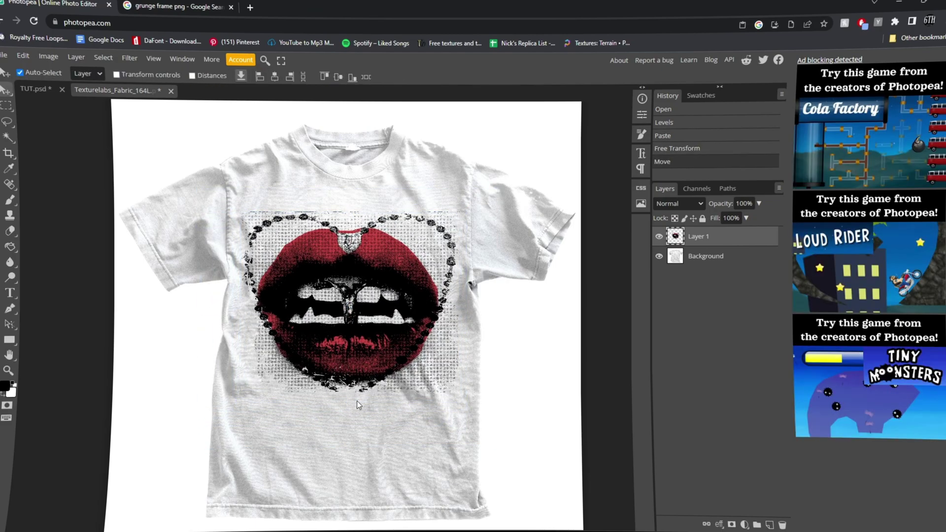
Step: Erase the ragged halftone dots along the top edge of the artwork on the shirt
{"action": "key", "text": "e"}
{"action": "right_click", "coordinate": [267, 192]}
{"action": "left_click_drag", "start_coordinate": [339, 215], "coordinate": [371, 215]}
{"action": "mouse_move", "coordinate": [248, 204]}
{"action": "left_mouse_down"}
{"action": "mouse_move", "coordinate": [449, 209]}
{"action": "mouse_move", "coordinate": [462, 228]}
{"action": "mouse_move", "coordinate": [448, 208]}
{"action": "left_mouse_up"}
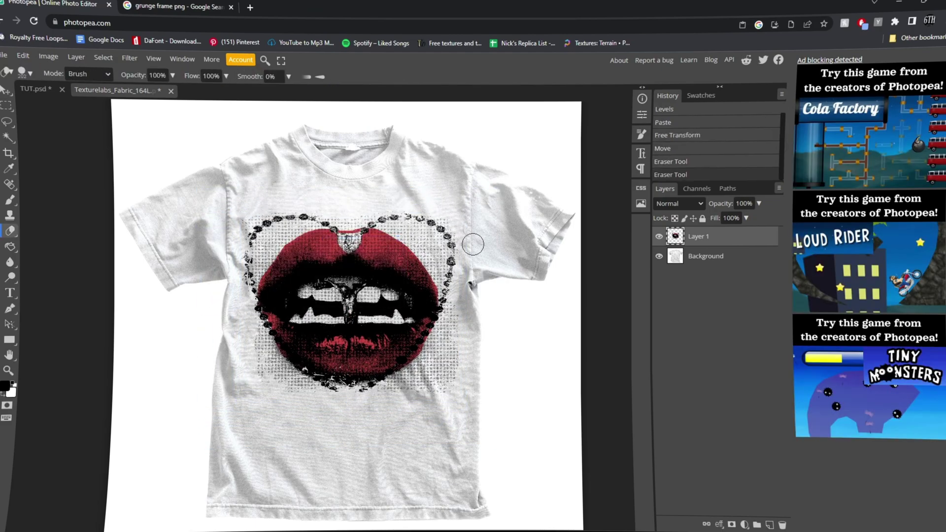
Step: Try several blend modes, including Lighten, on the pasted artwork layer over the shirt fabric
{"action": "key", "text": "v"}
{"action": "scroll", "coordinate": [446, 291], "scroll_direction": "up", "scroll_amount": 5}
{"action": "left_click", "coordinate": [677, 204]}
{"action": "left_click", "coordinate": [675, 240]}
{"action": "left_click", "coordinate": [677, 203]}
{"action": "left_click", "coordinate": [678, 270]}
{"action": "left_click", "coordinate": [678, 204]}
{"action": "left_click", "coordinate": [675, 298]}
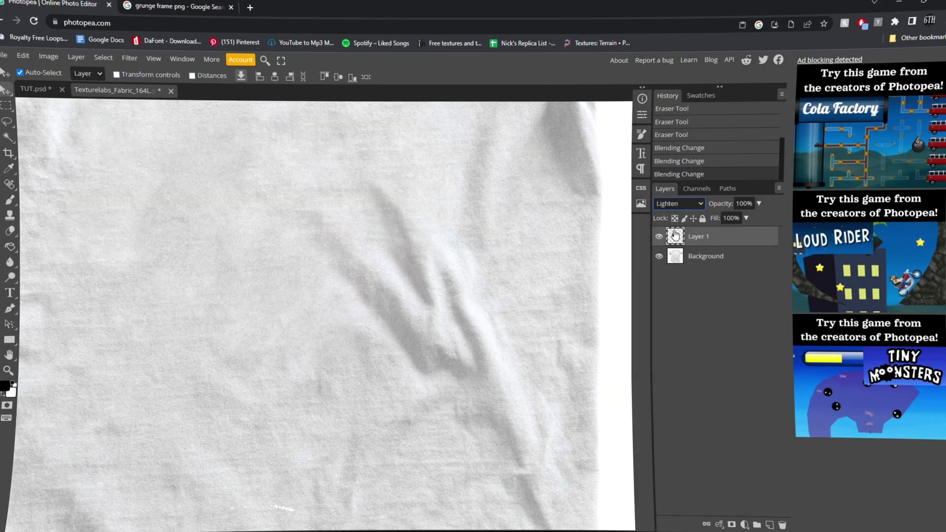
{"action": "key", "text": "Down"}
Step: Try darkening blend modes such as Color Burn on the artwork layer
{"action": "left_click", "coordinate": [677, 203]}
{"action": "left_click", "coordinate": [675, 241]}
{"action": "scroll", "coordinate": [369, 290], "scroll_direction": "down", "scroll_amount": 5}
{"action": "scroll", "coordinate": [370, 290], "scroll_direction": "up", "scroll_amount": 2}
{"action": "left_click", "coordinate": [678, 204]}
{"action": "left_click", "coordinate": [673, 261]}
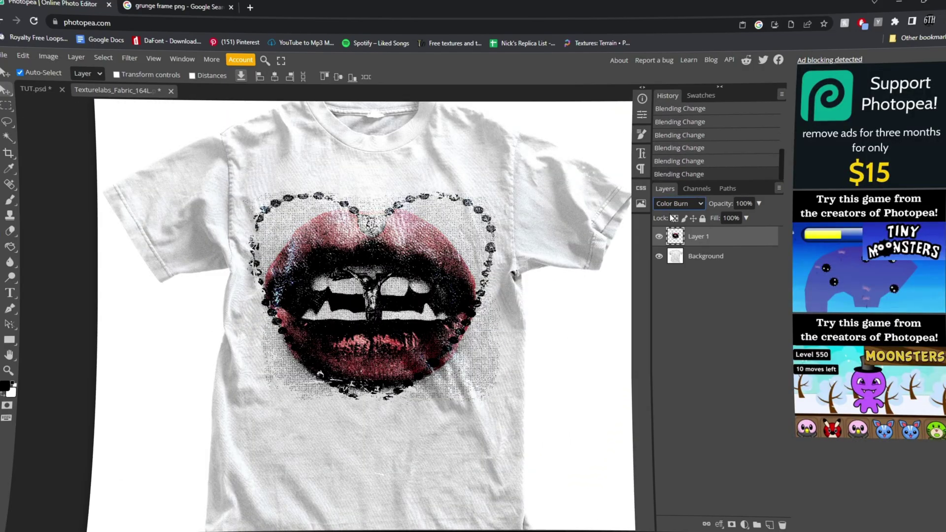
Step: Set the artwork layer's blend mode to Darker Color and its opacity to 73%
{"action": "left_click", "coordinate": [678, 203]}
{"action": "left_click", "coordinate": [678, 205]}
{"action": "left_click", "coordinate": [758, 204]}
{"action": "left_click_drag", "start_coordinate": [735, 220], "coordinate": [746, 216]}
{"action": "left_click", "coordinate": [678, 203]}
{"action": "left_click", "coordinate": [675, 262]}
{"action": "left_click", "coordinate": [685, 203]}
{"action": "left_click", "coordinate": [675, 271]}
Step: Check the printed artwork on the T-shirt from different distances and return to the TUT.psd document
{"action": "scroll", "coordinate": [535, 285], "scroll_direction": "down", "scroll_amount": 2}
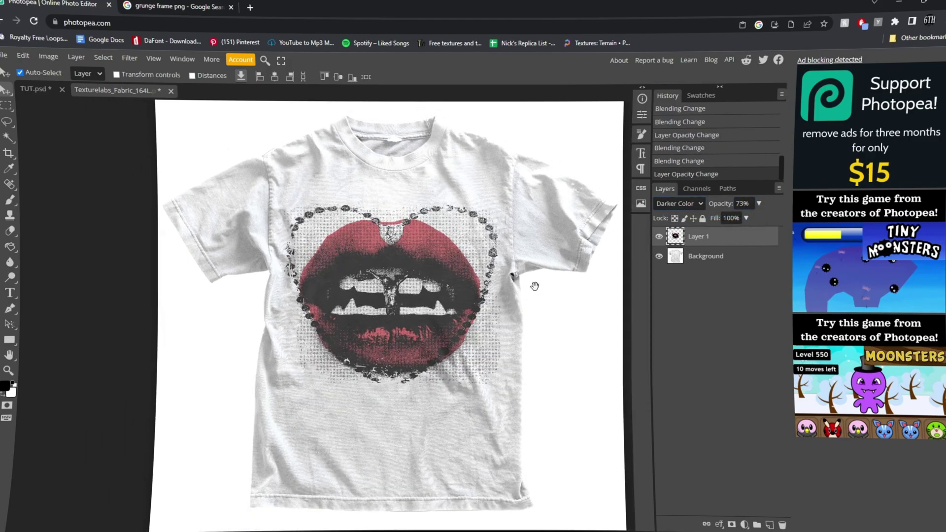
{"action": "scroll", "coordinate": [507, 272], "scroll_direction": "down", "scroll_amount": 2}
{"action": "scroll", "coordinate": [510, 276], "scroll_direction": "up", "scroll_amount": 4}
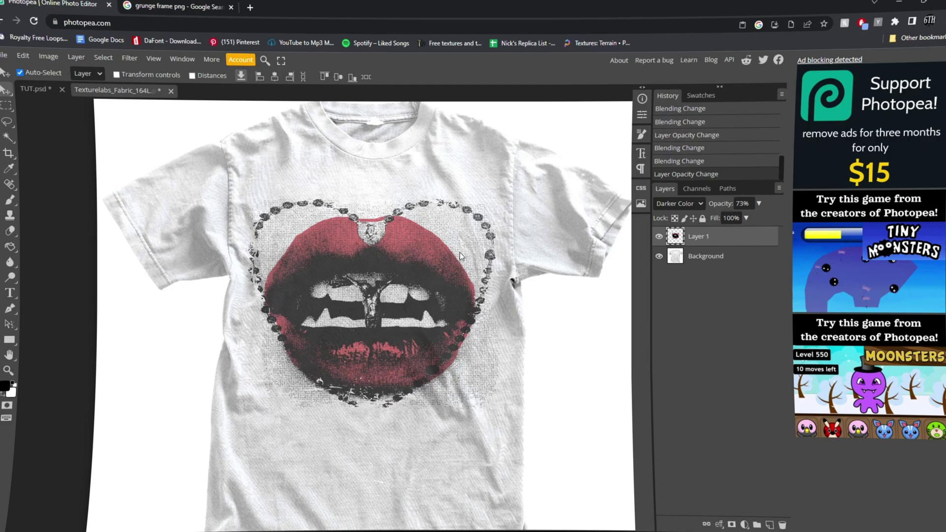
{"action": "left_click", "coordinate": [25, 87]}
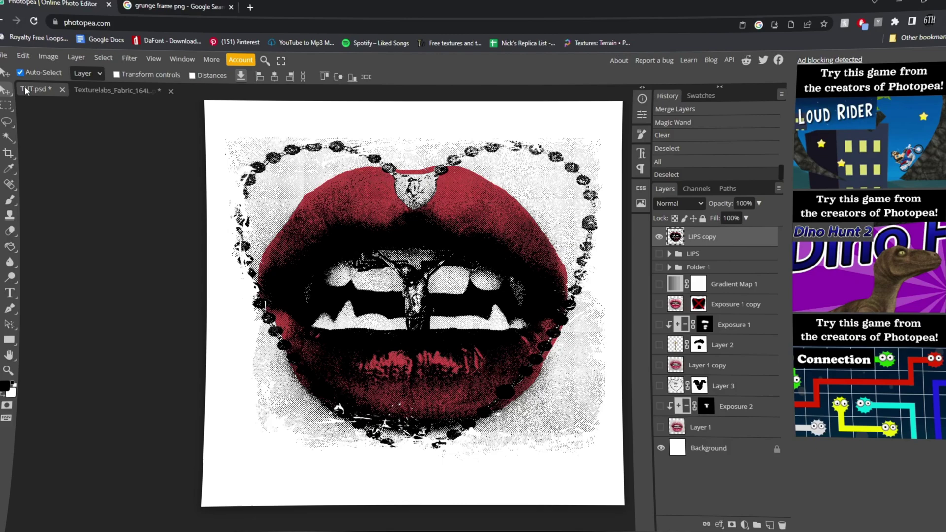